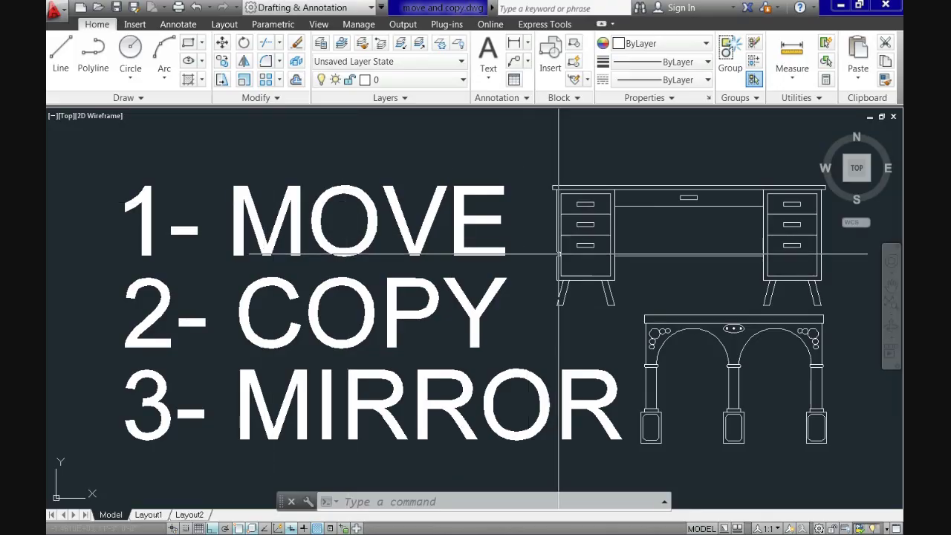
Pan the view from the title screen to bring the desk drawing into frame.
middle_click_drag(665, 289, 657, 290)
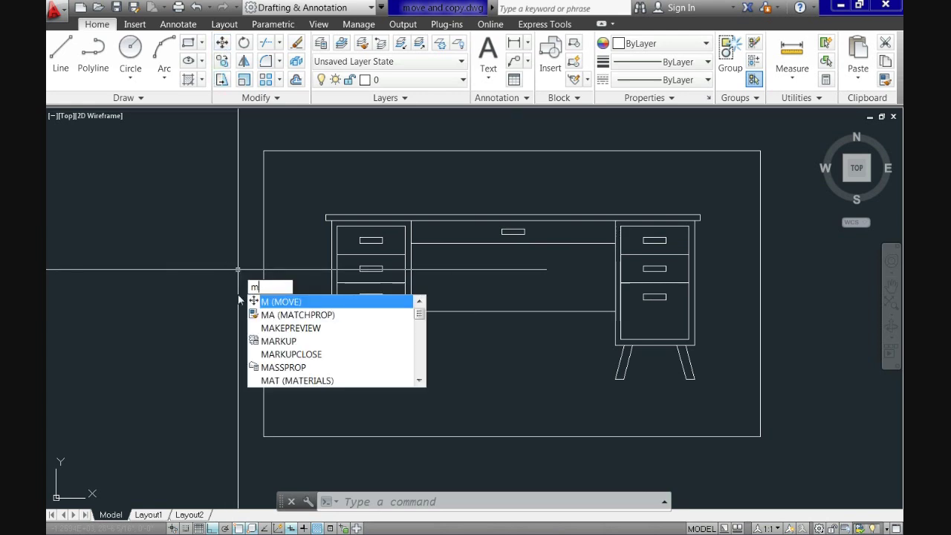
Start MOVE with all 64 desk objects selected by a window.
key("Return")
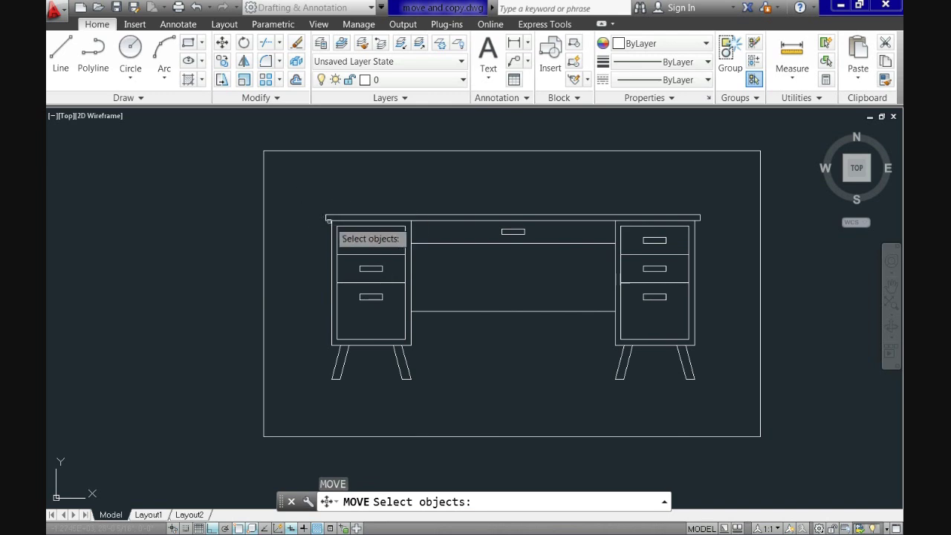
left_click(303, 192)
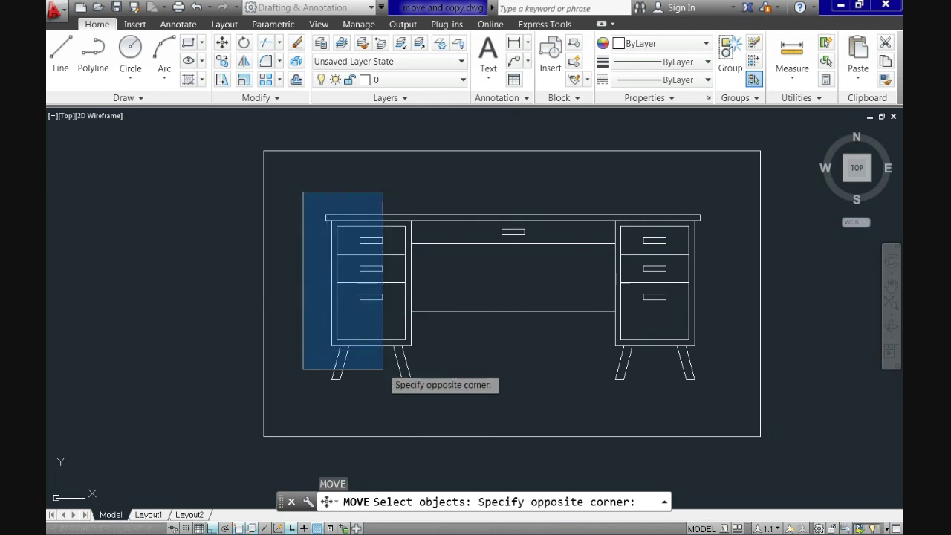
left_click(720, 410)
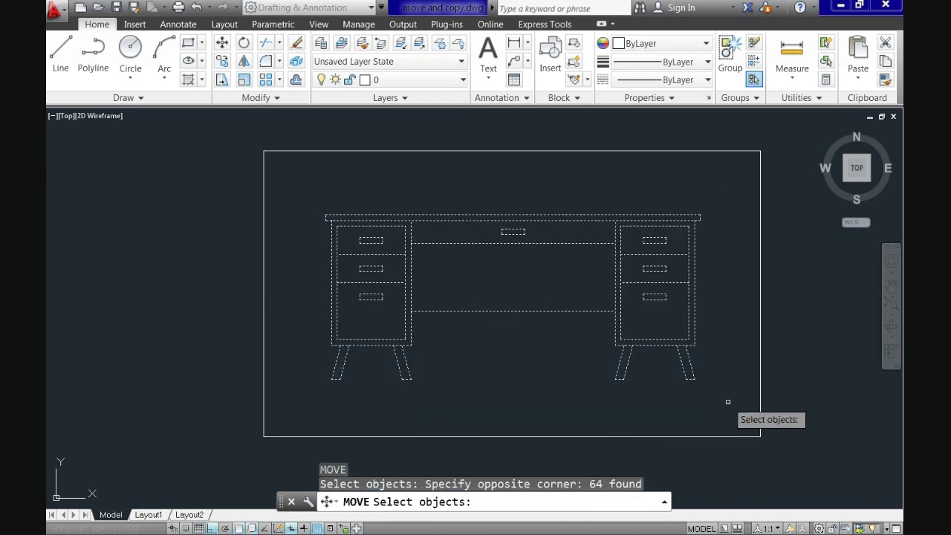
key("Return")
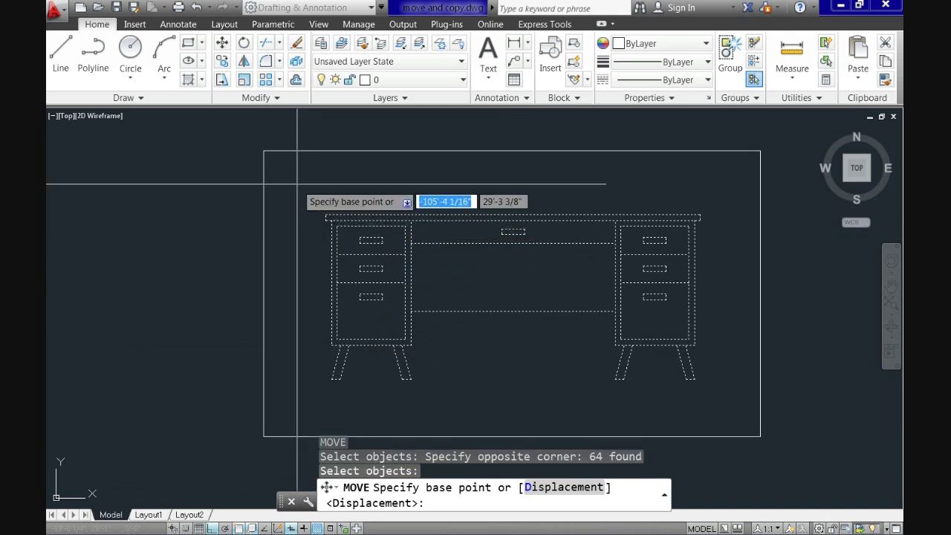
Cancel that move and window-select the whole desk again to show its grips.
key("Escape")
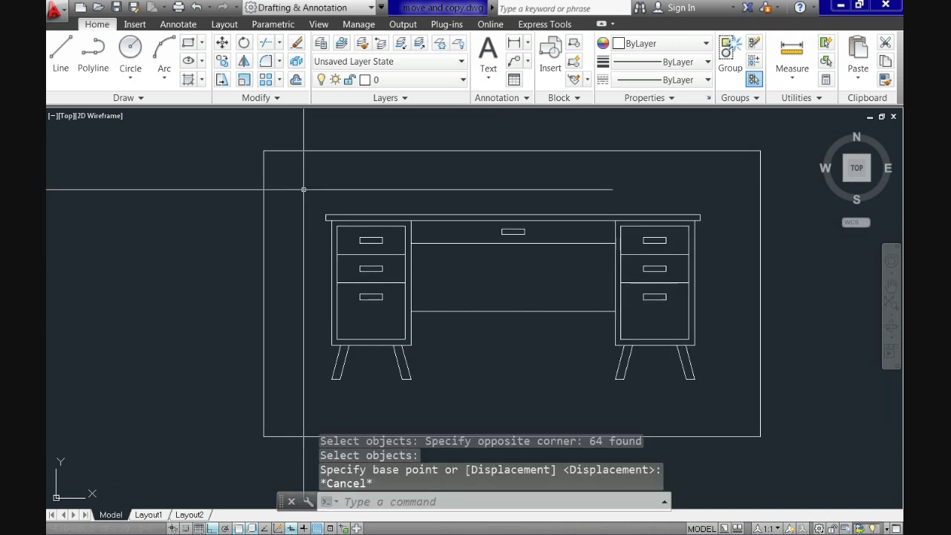
left_click(303, 190)
left_click(723, 391)
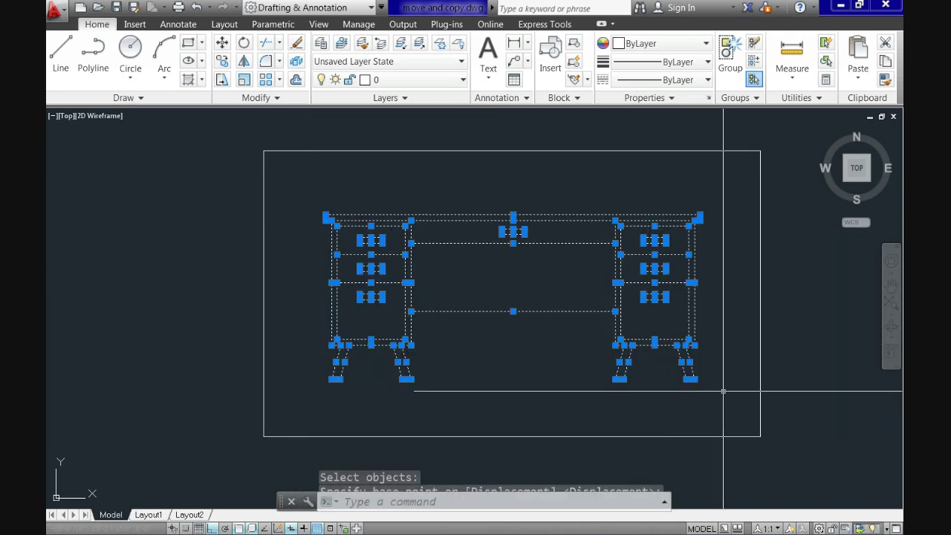
Move the selected desk via the right-click menu, using the rectangle's lower-left corner as base point.
right_click(519, 295)
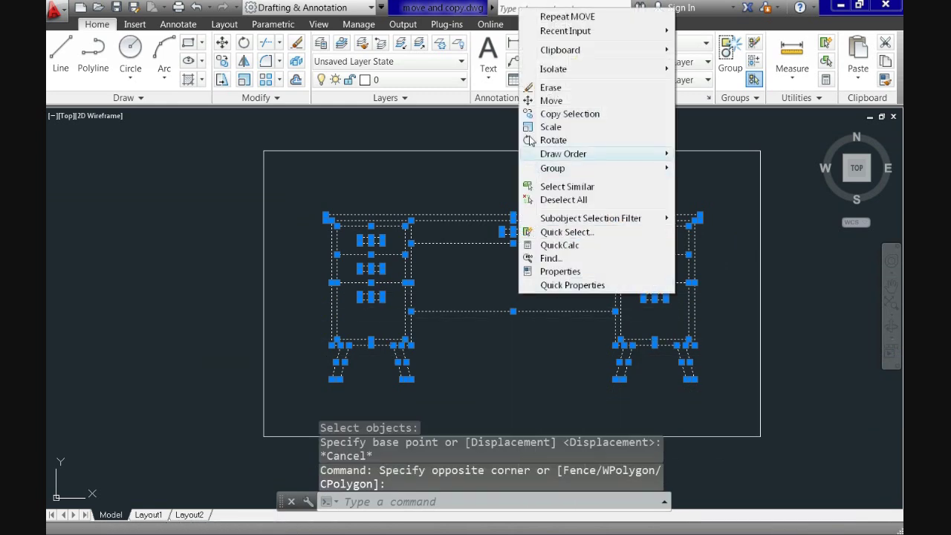
left_click(547, 101)
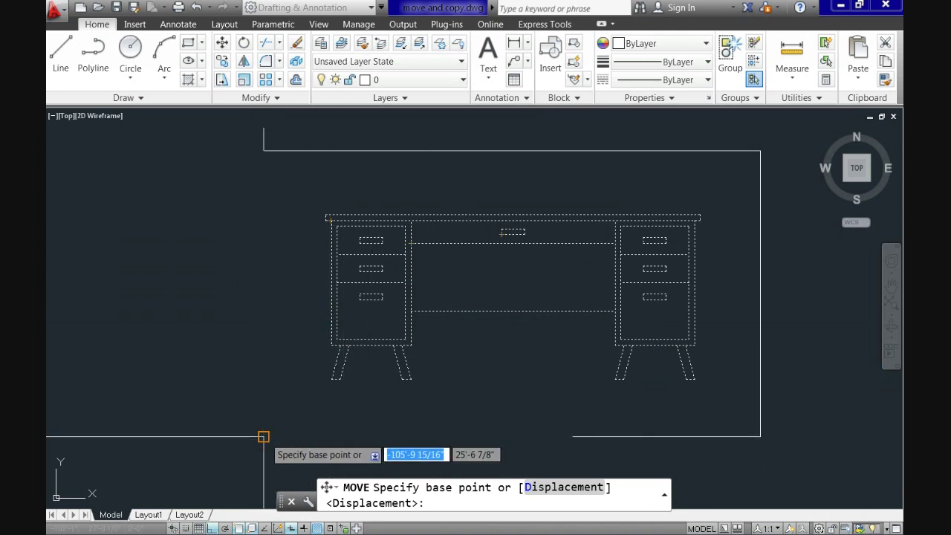
left_click(264, 436)
With Ortho off, place the desk at the rectangle's top-right corner, above and right of it.
middle_click_drag(554, 416, 555, 415)
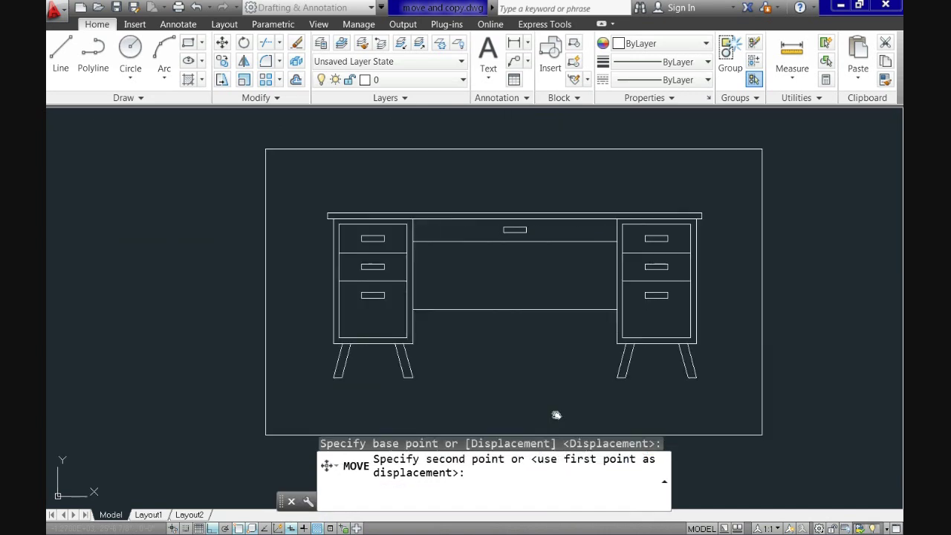
scroll(555, 414, "down", 2)
scroll(416, 395, "down", 1)
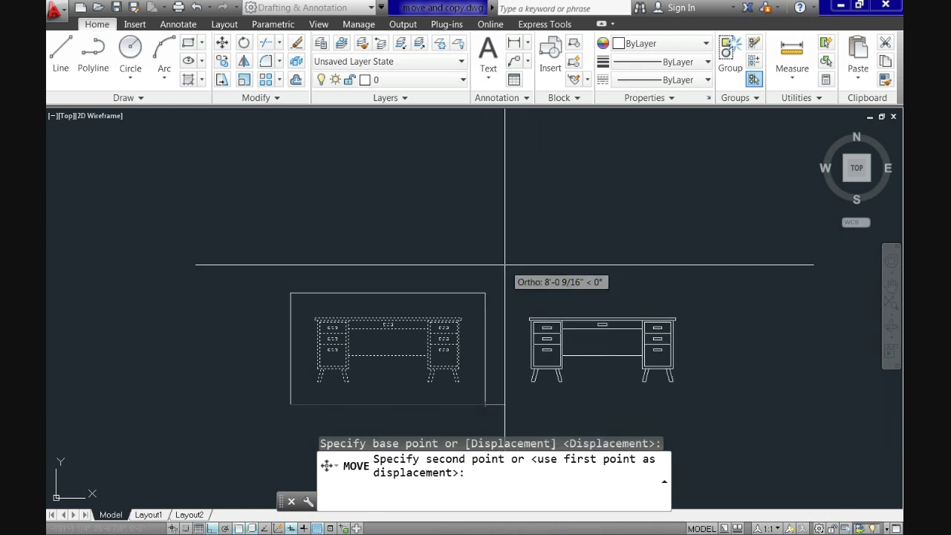
key("F8")
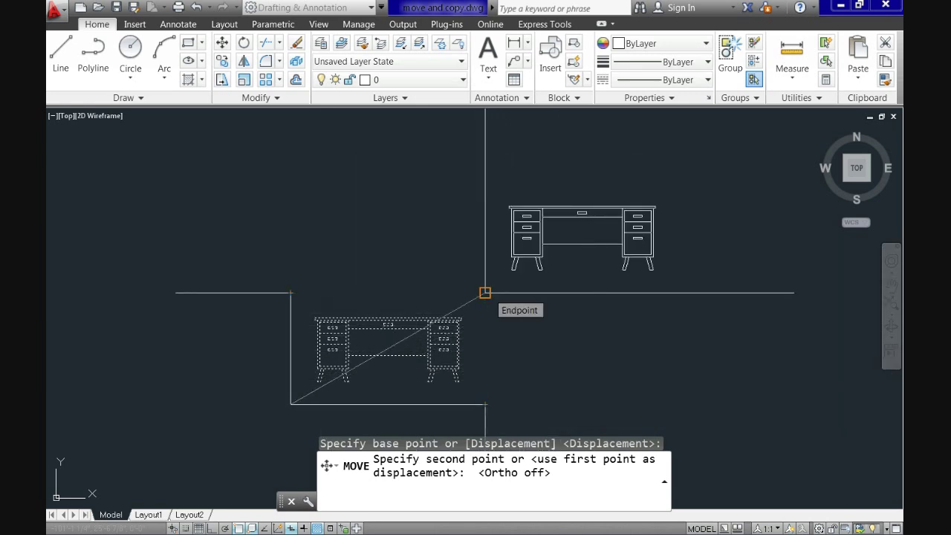
key("Escape")
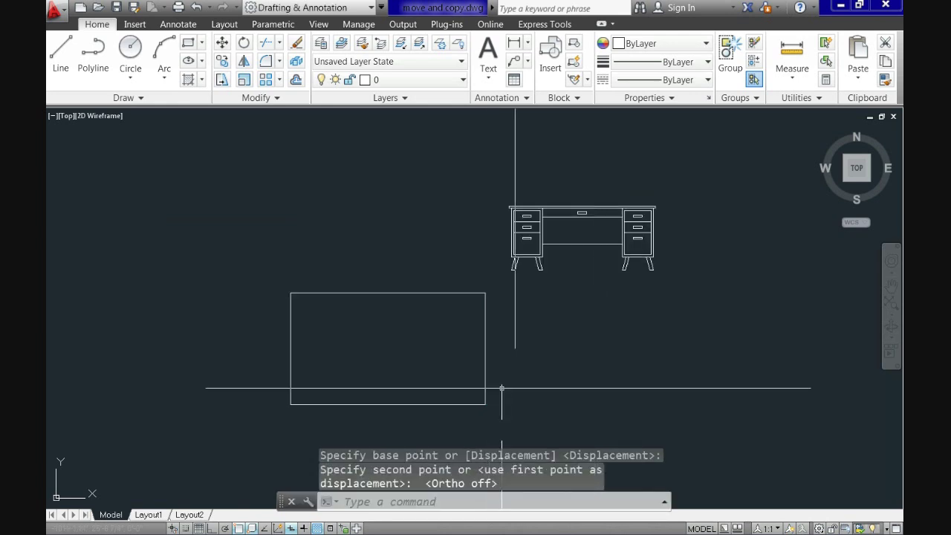
middle_click_drag(514, 367, 546, 341)
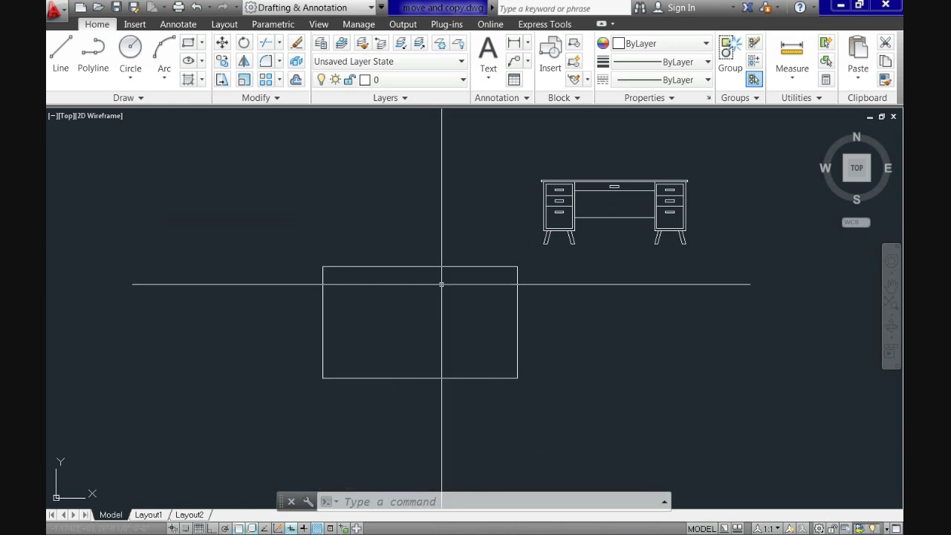
Undo the desk move, then start moving the 4-object centre drawer handle by displacement.
key("Return")
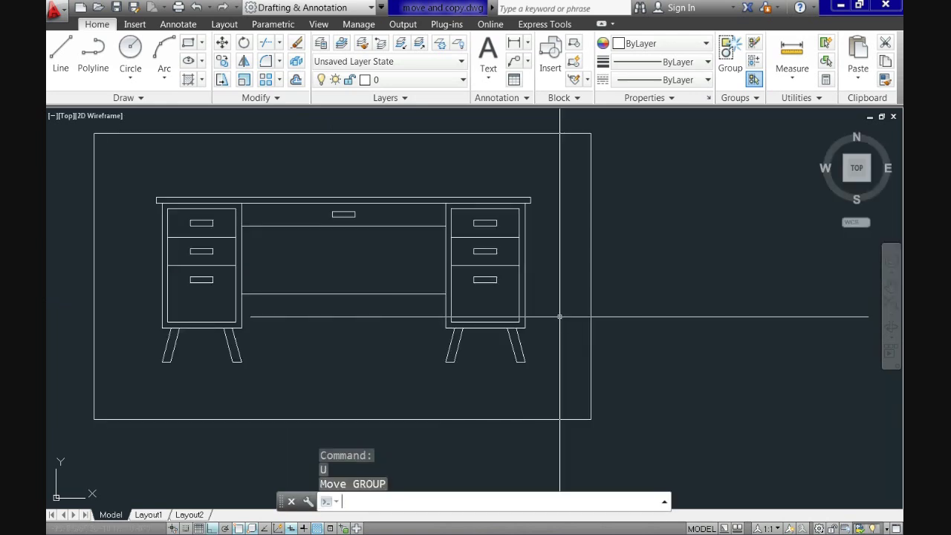
mouse_move(293, 402)
middle_mouse_down()
mouse_move(438, 384)
mouse_move(440, 411)
middle_mouse_up()
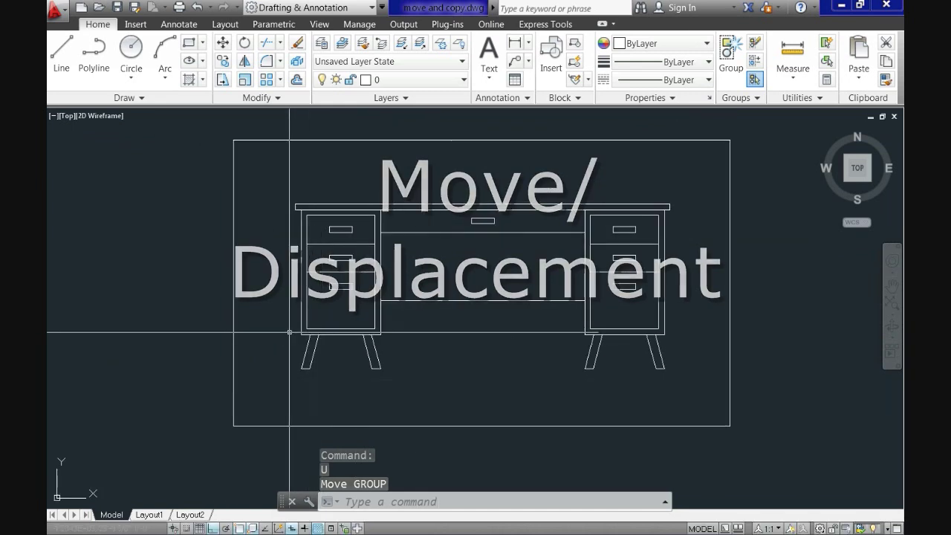
left_click(221, 42)
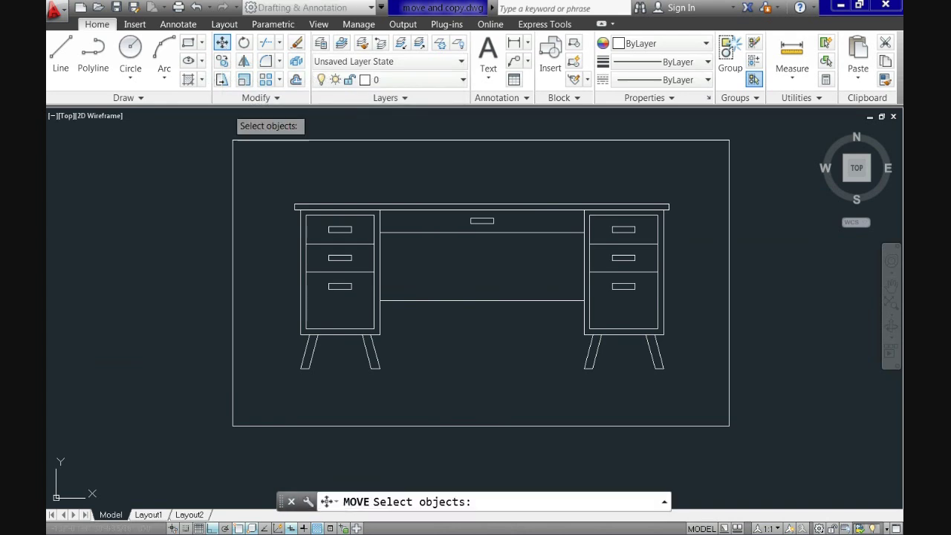
scroll(467, 211, "up", 4)
left_click(457, 229)
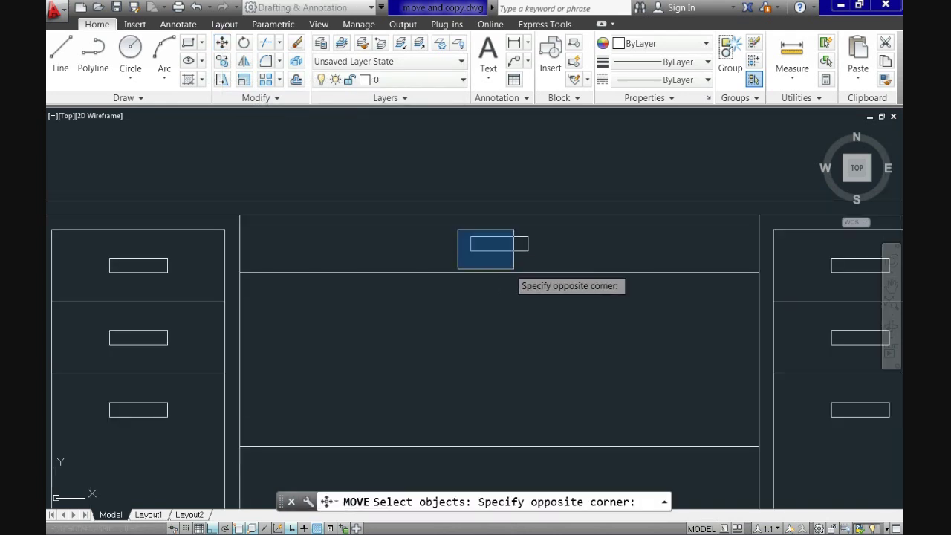
left_click(537, 256)
key("Return")
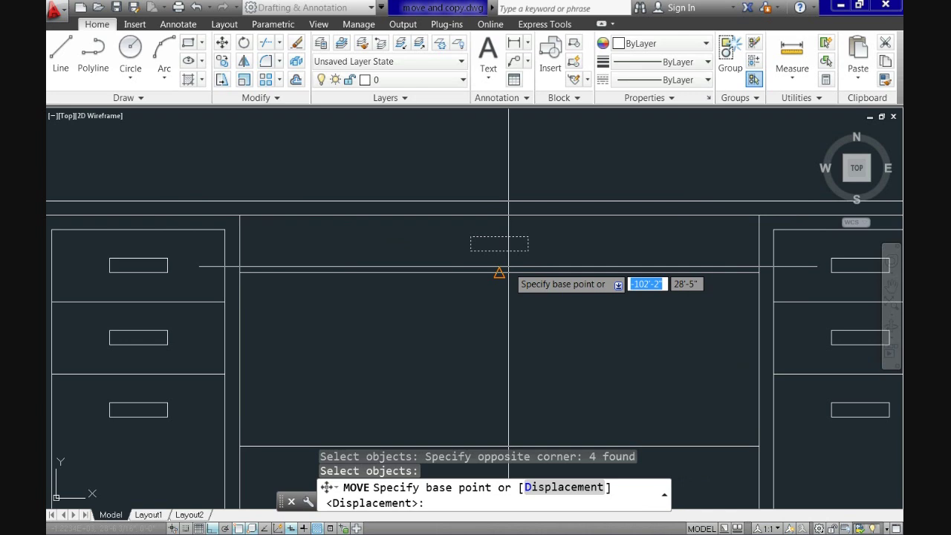
left_click(508, 266)
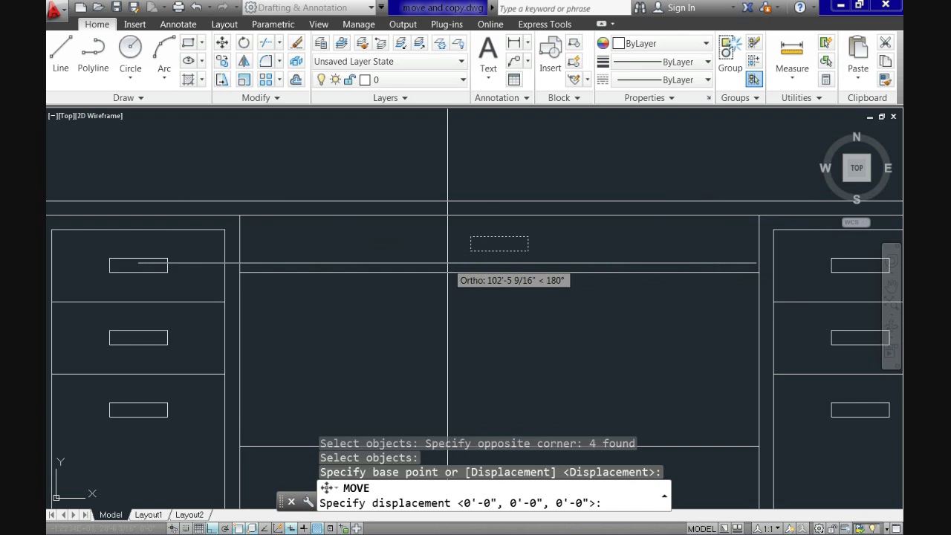
Shift the centre drawer handle 4 units right (displacement 4,0,0) and zoom out to the desk.
type("4")
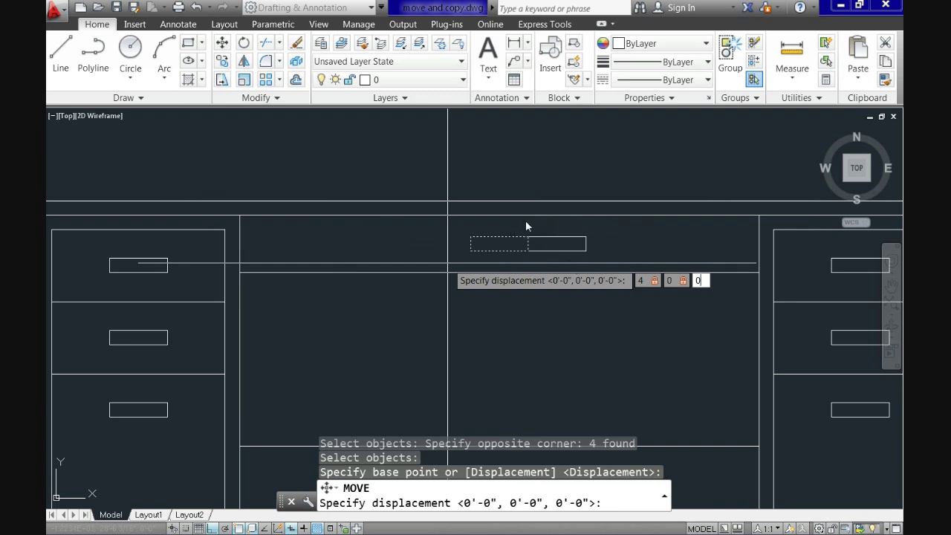
key("Return")
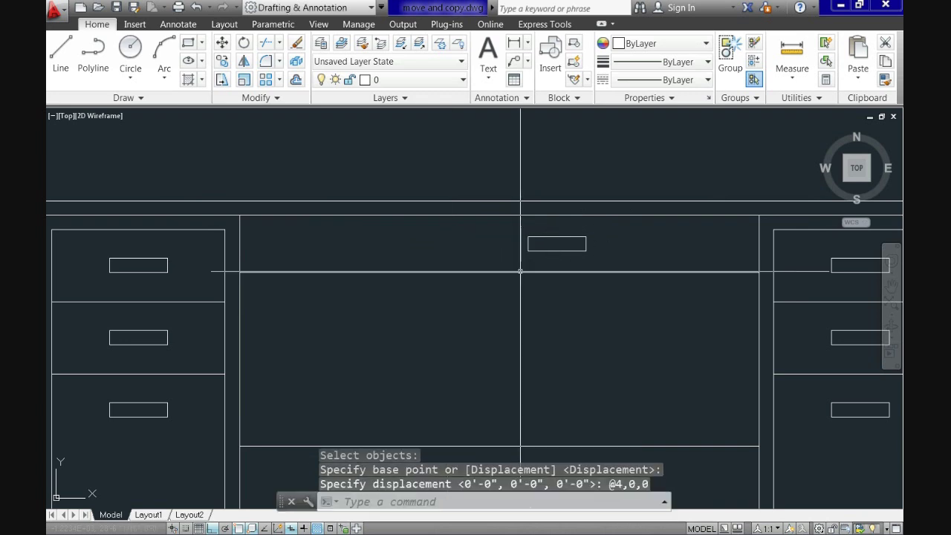
scroll(497, 274, "down", 3)
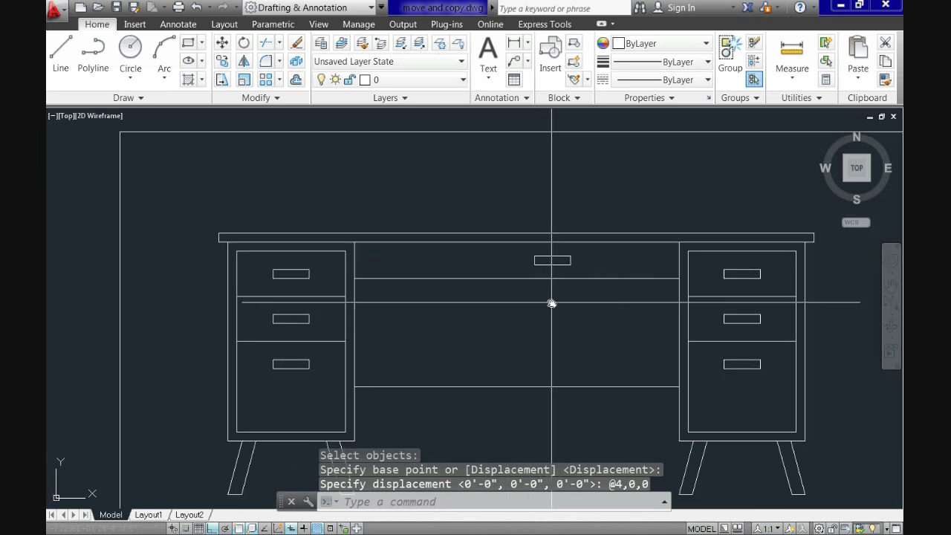
scroll(552, 304, "up", 1)
scroll(480, 267, "down", 1)
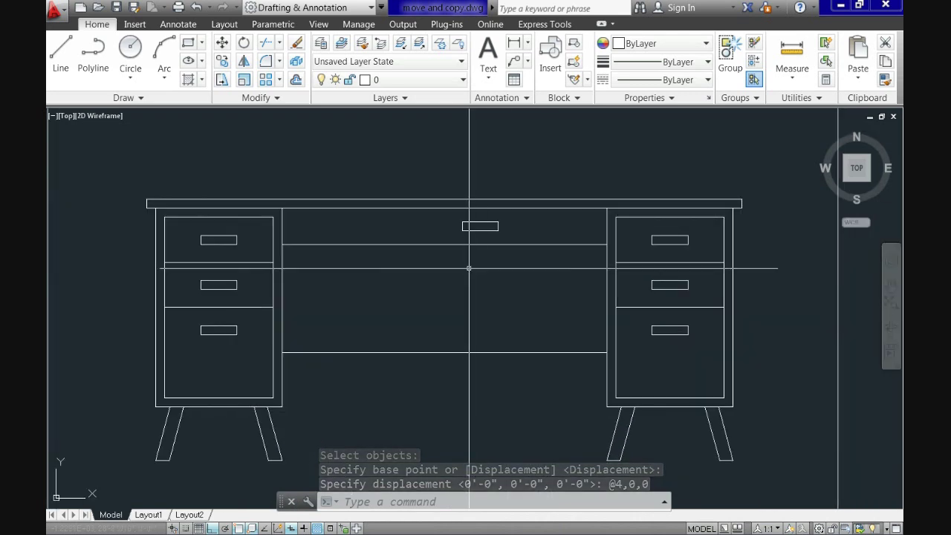
type("u")
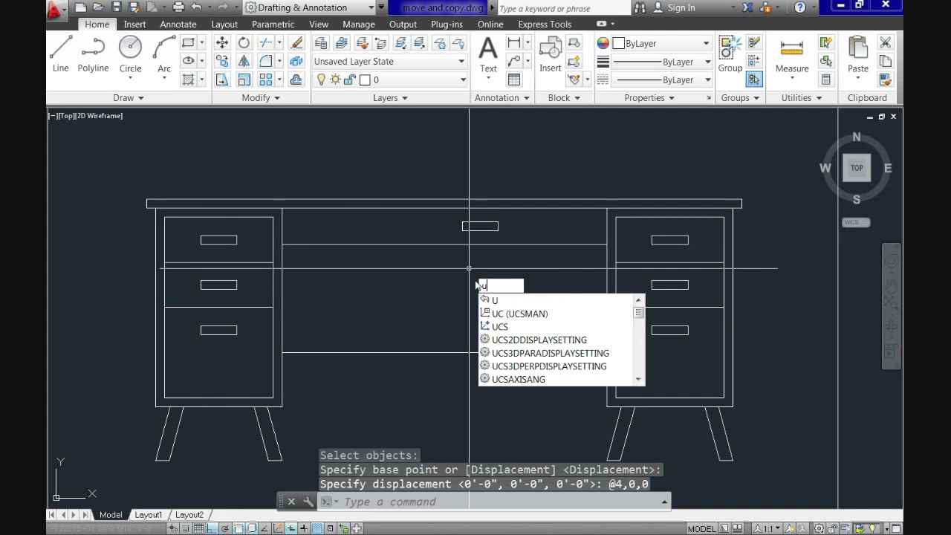
key("Return")
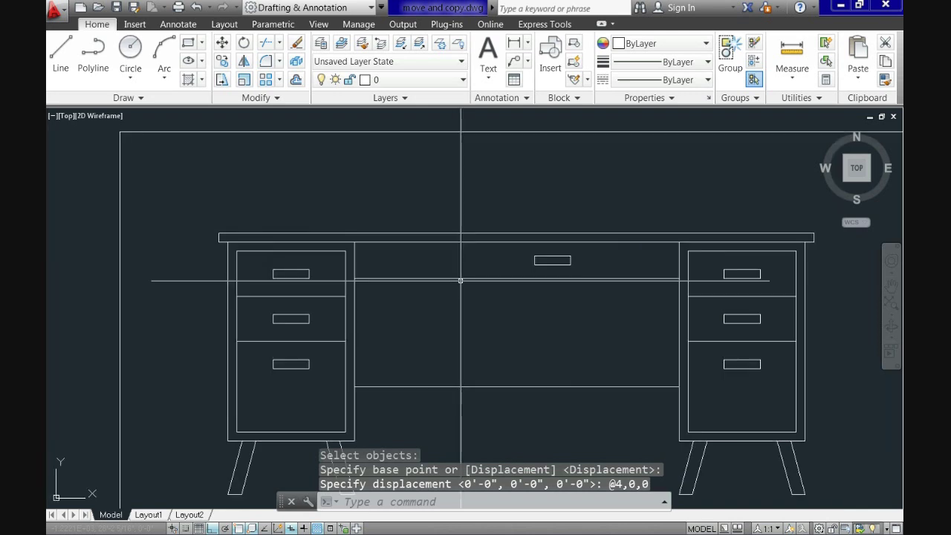
type("u")
key("Return")
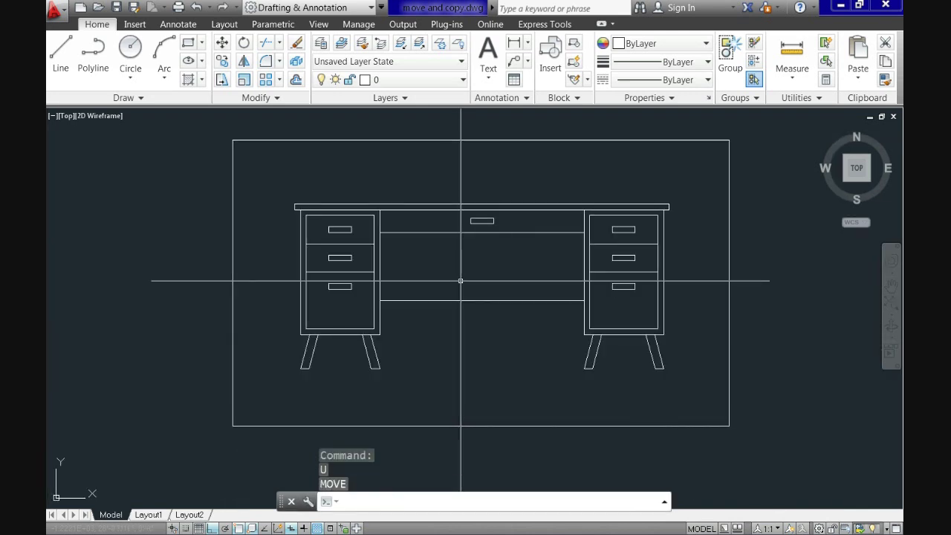
type("m")
key("Return")
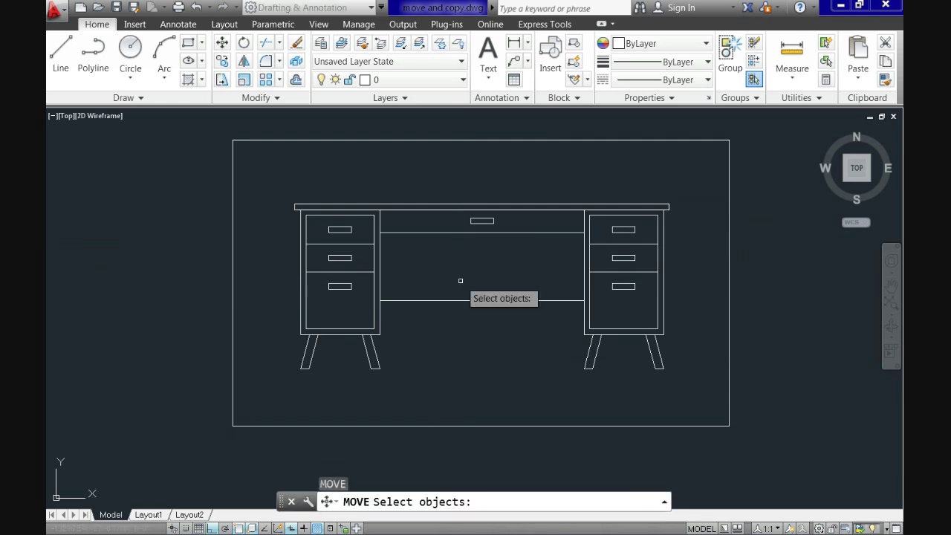
scroll(462, 231, "up", 2)
left_click(466, 201)
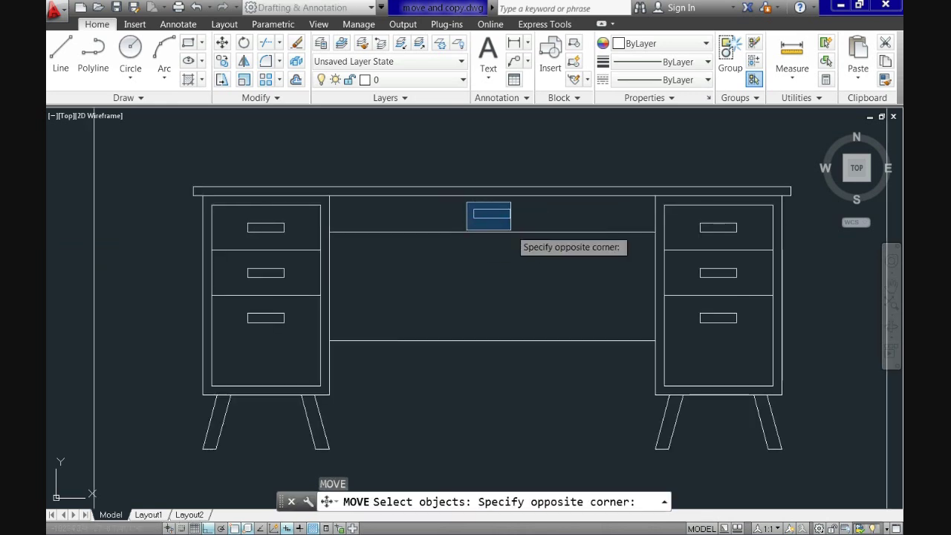
left_click(528, 222)
key("Return")
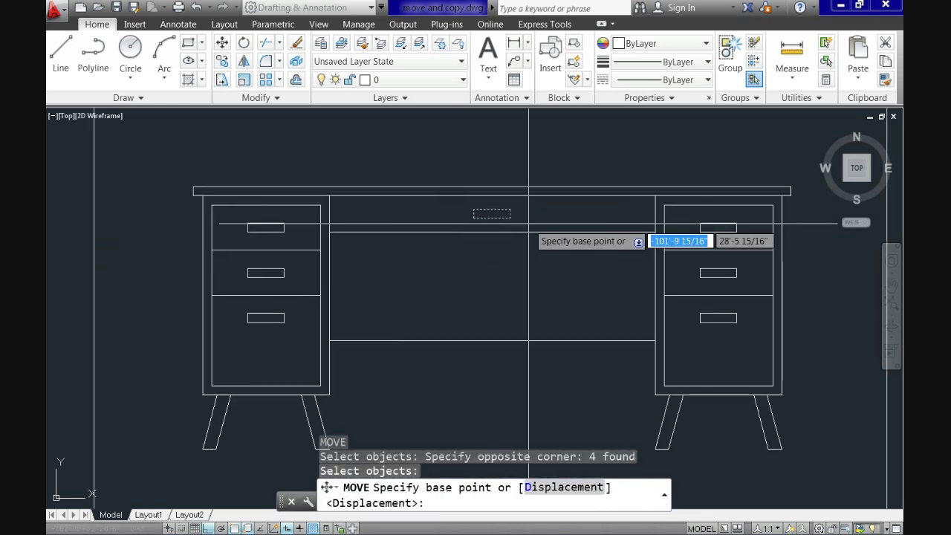
key("Return")
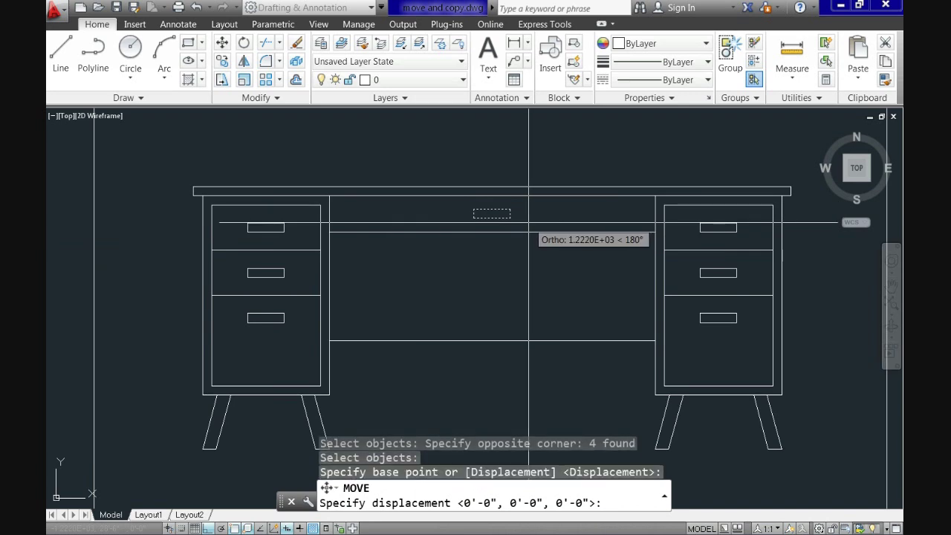
type("0")
key("Tab")
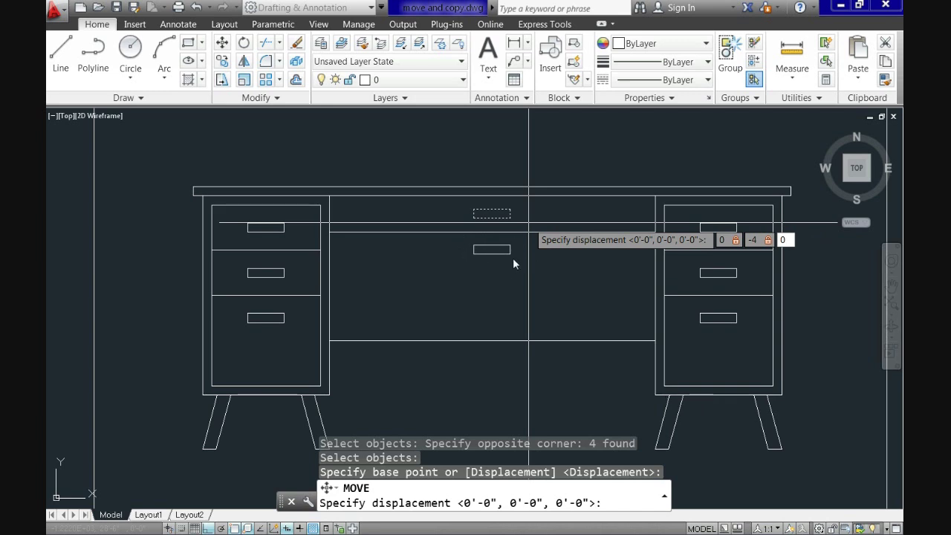
key("Return")
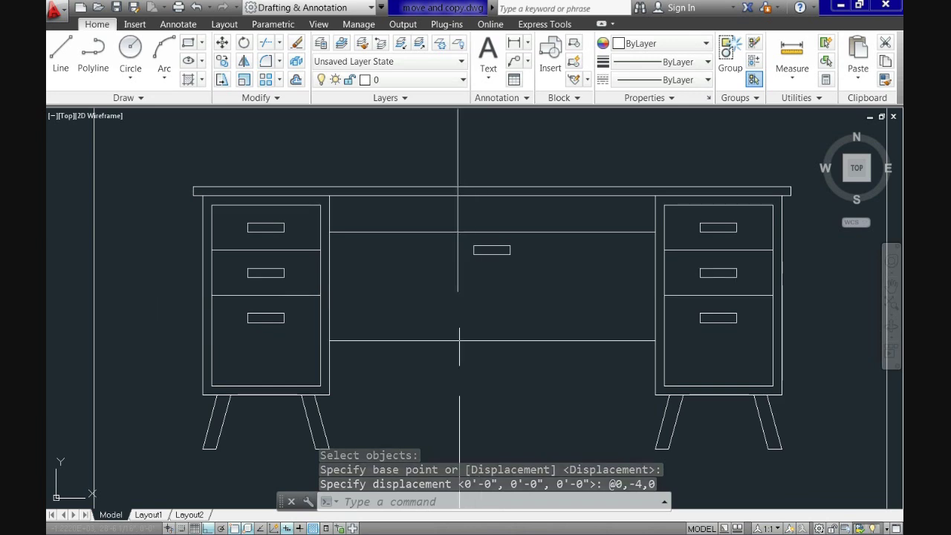
scroll(465, 292, "down", 2)
scroll(466, 291, "up", 2)
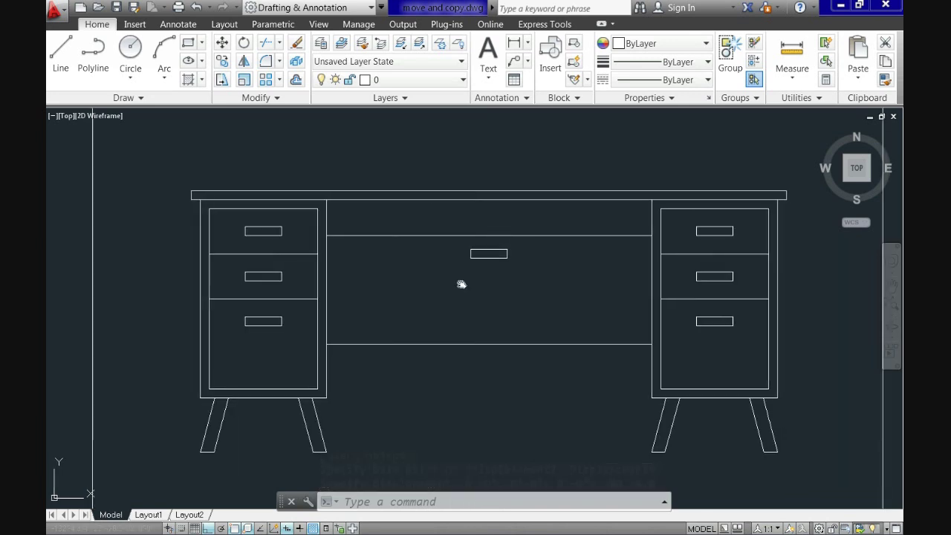
middle_click_drag(463, 282, 432, 294)
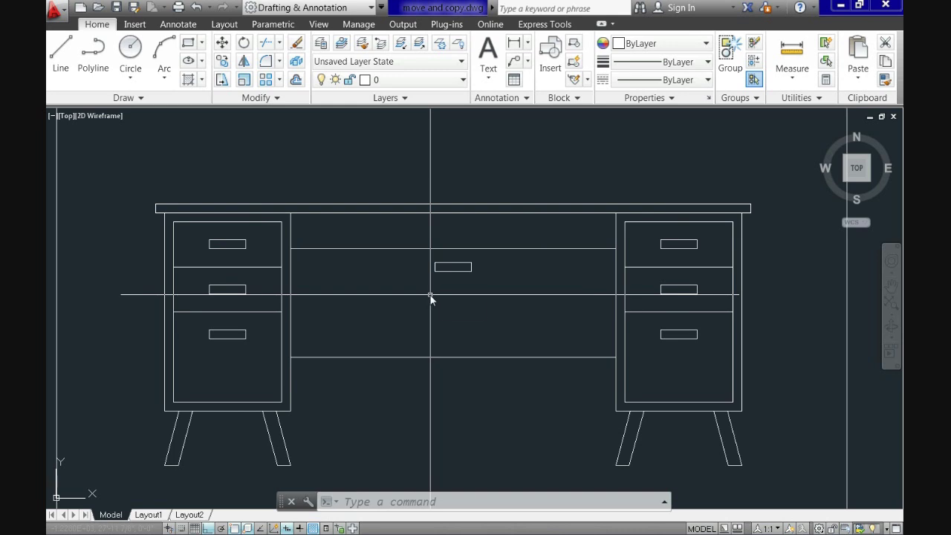
type("u")
key("Return")
key("Return")
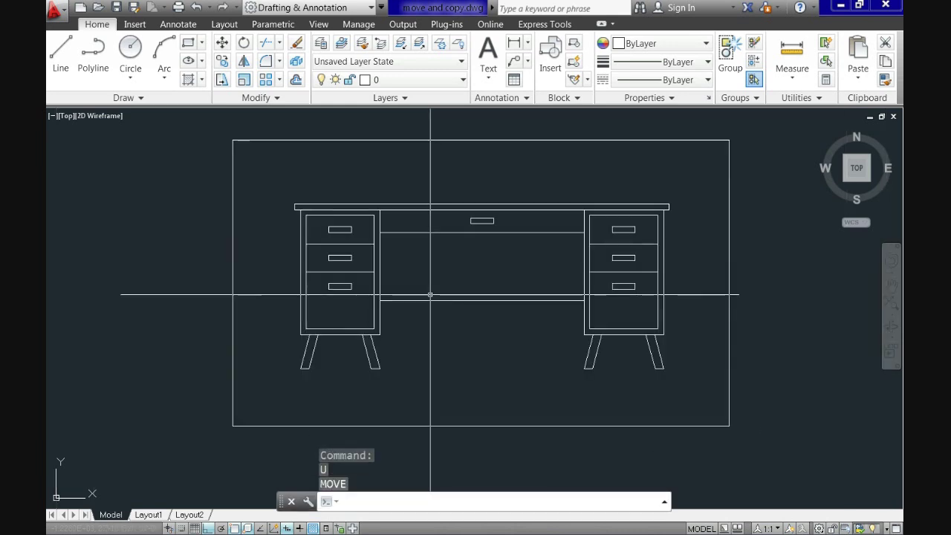
scroll(595, 294, "up", 4)
key("Escape")
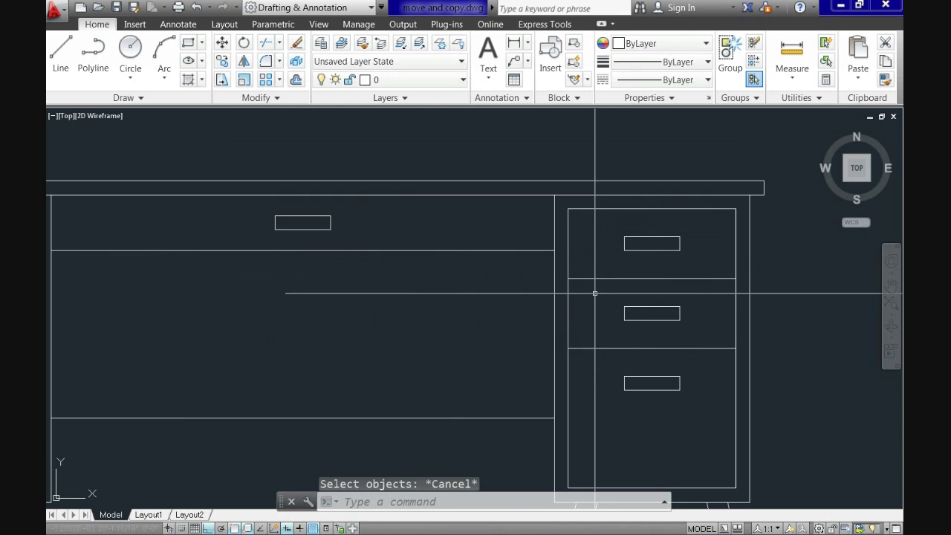
left_click(595, 294)
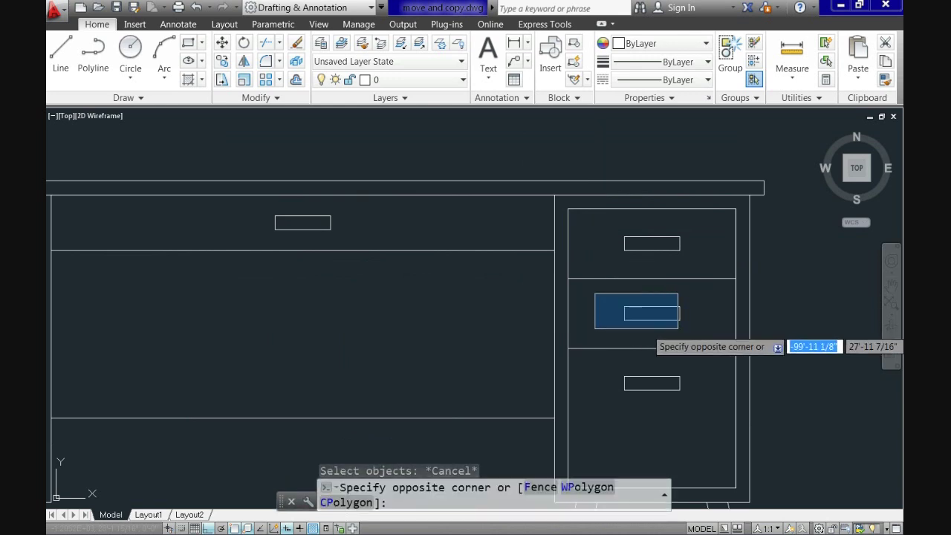
Erase the middle and lower right drawer handles plus all three left drawer handles.
left_click(702, 338)
left_click(613, 362)
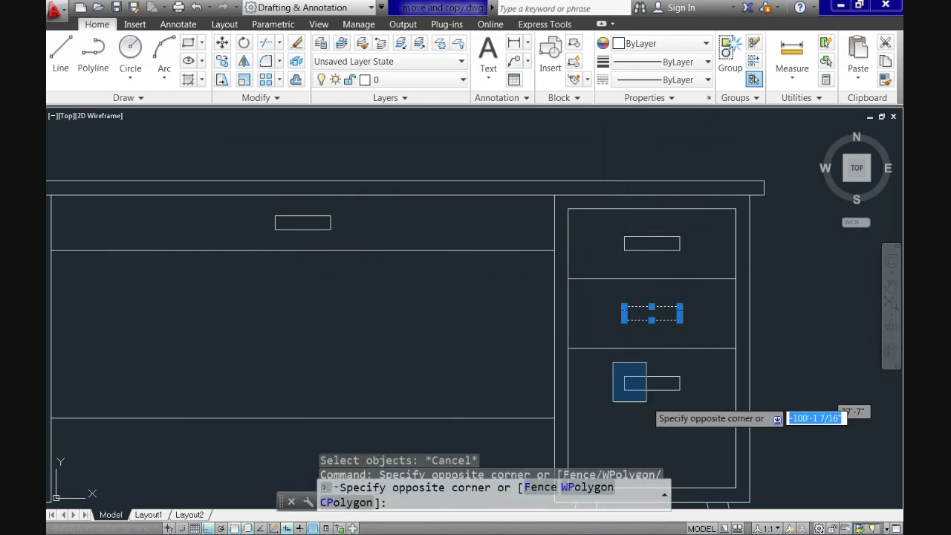
left_click(695, 409)
scroll(699, 407, "down", 2)
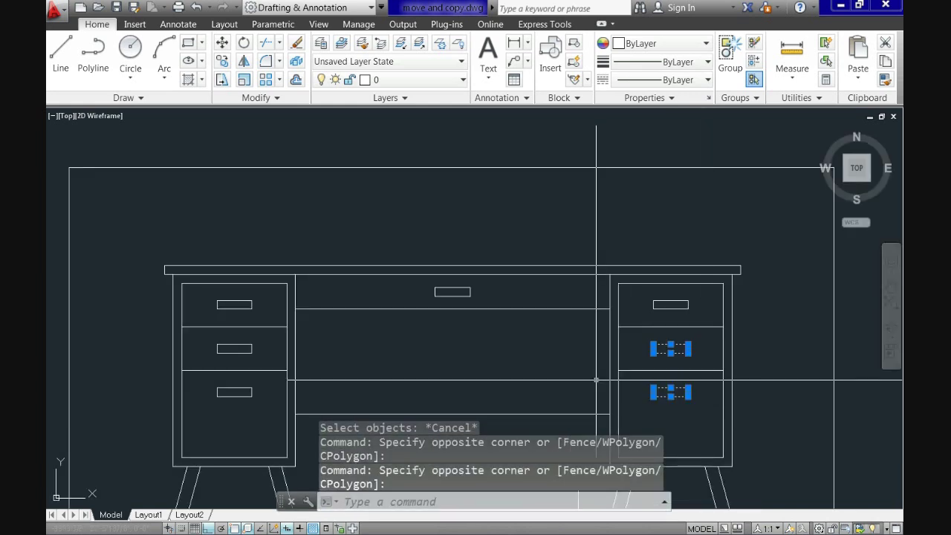
left_click(205, 294)
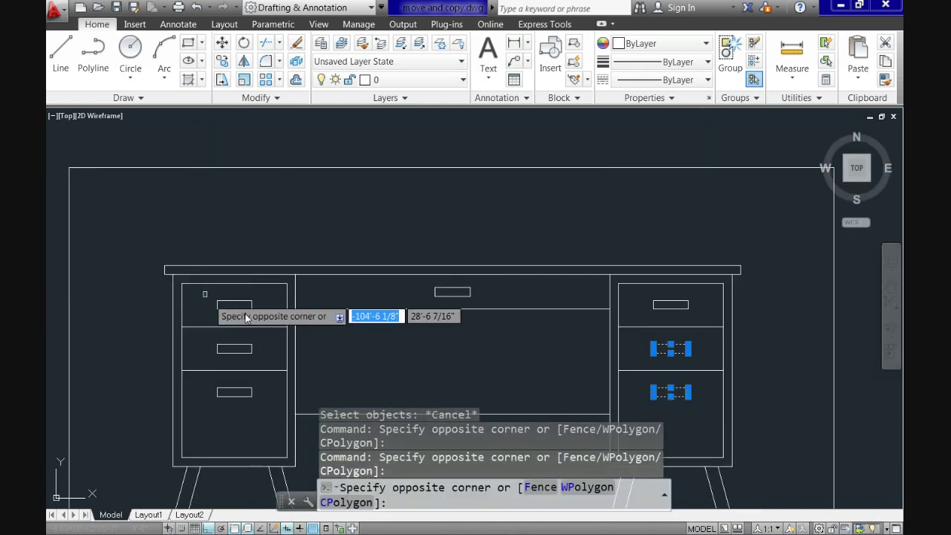
middle_click_drag(261, 316, 277, 280)
left_click(277, 280)
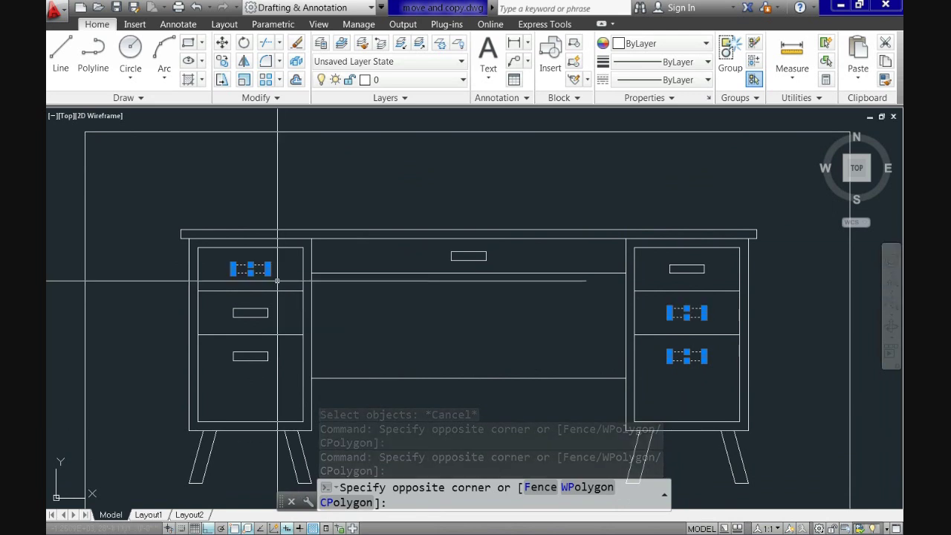
left_click(226, 299)
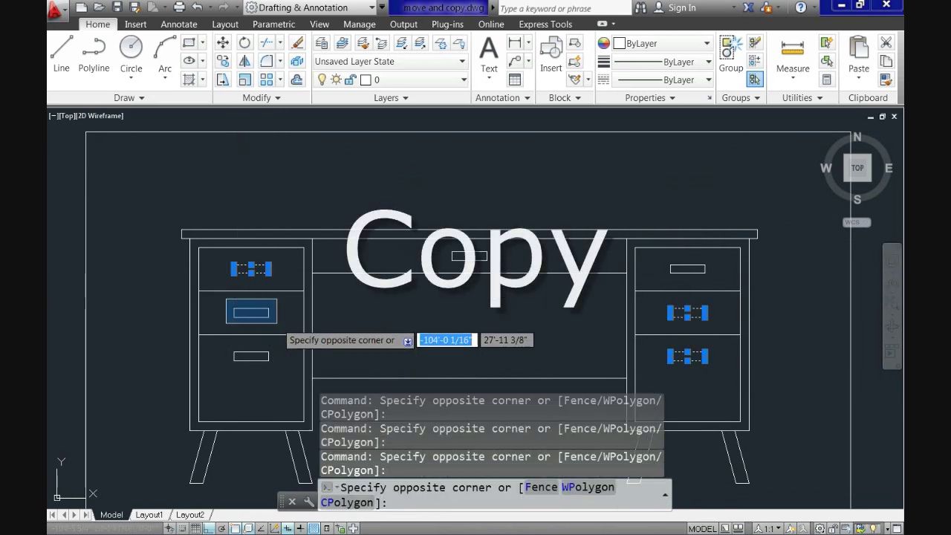
left_click(277, 323)
left_click(227, 344)
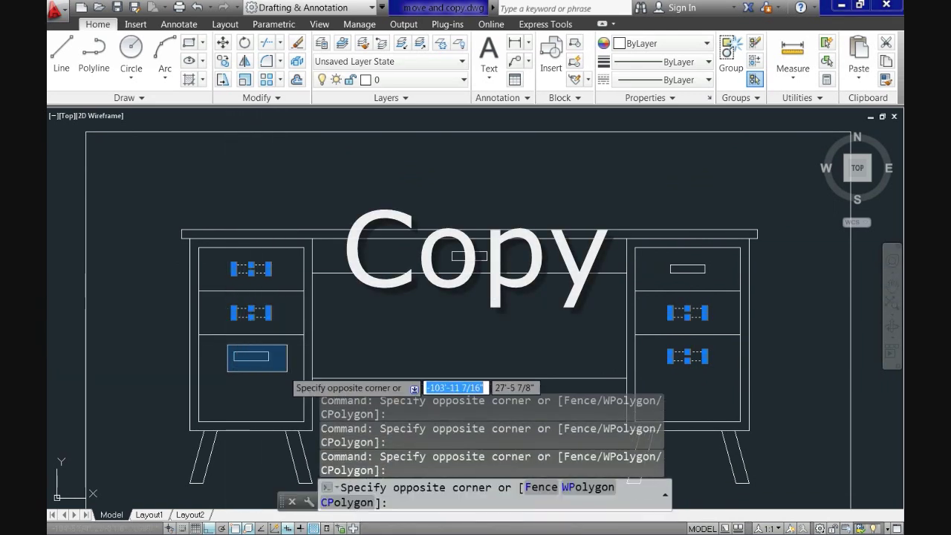
left_click(287, 371)
key("Delete")
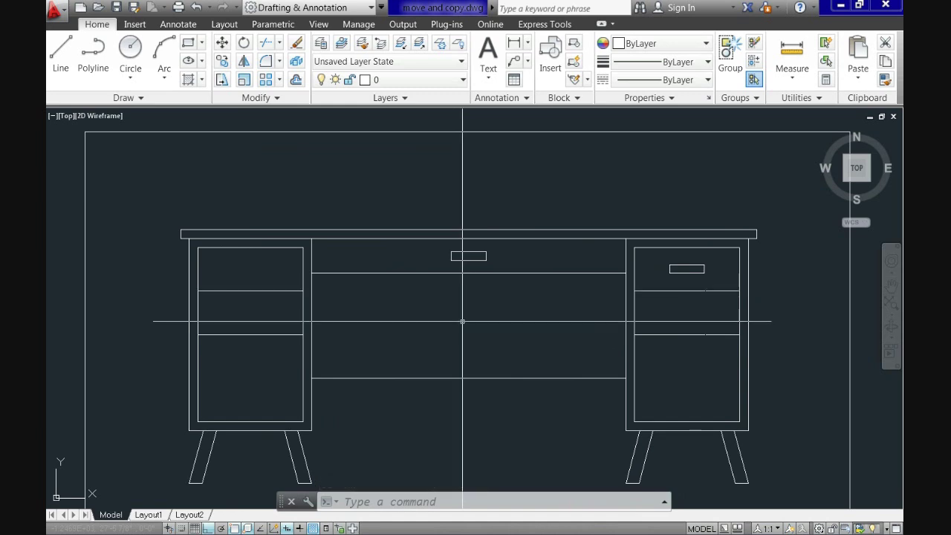
middle_click_drag(363, 189, 285, 188)
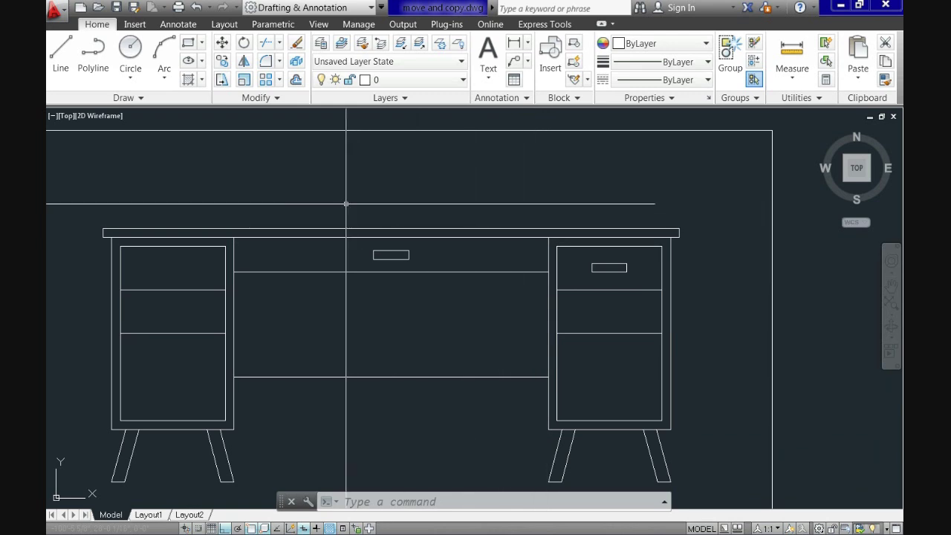
Start COPY with the 4-object top right drawer handle selected, zoomed in on its drawer corner.
left_click(224, 65)
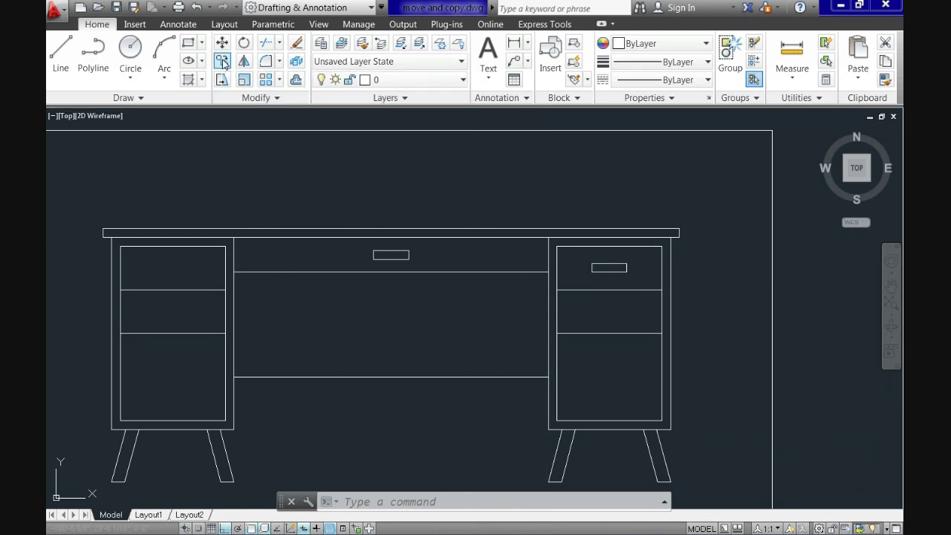
left_click(573, 254)
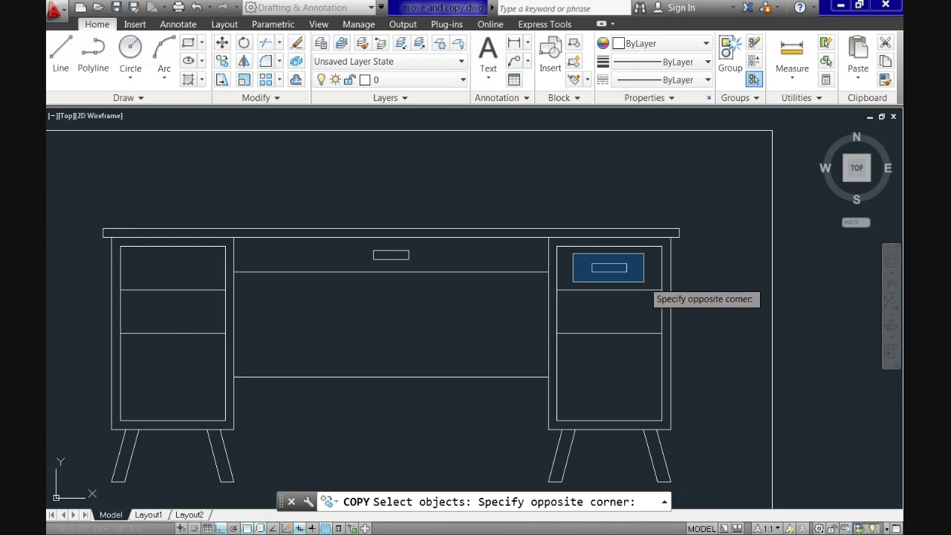
left_click(644, 281)
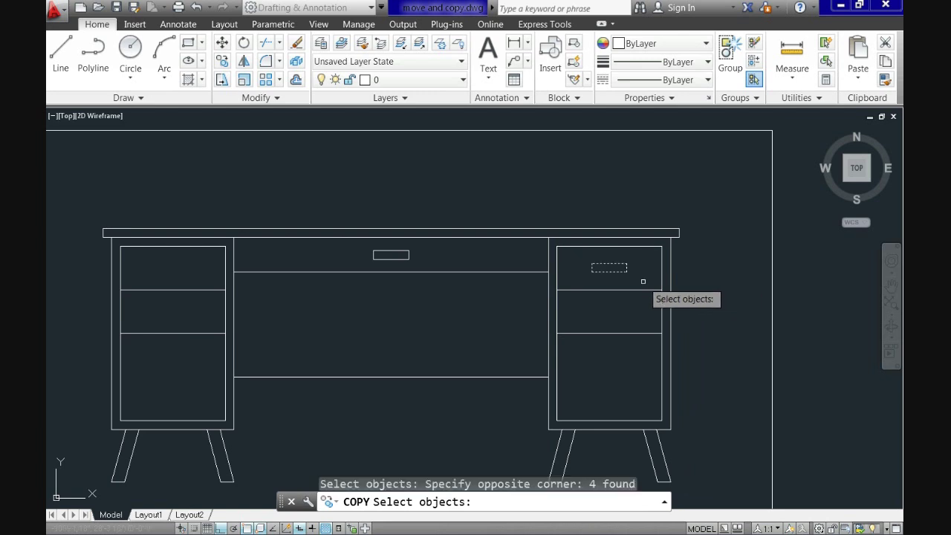
key("Return")
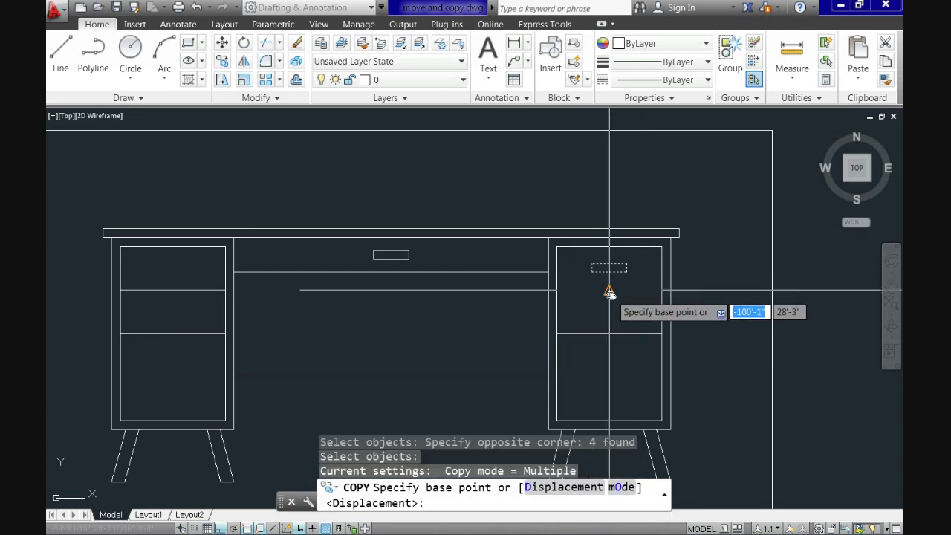
scroll(609, 293, "up", 4)
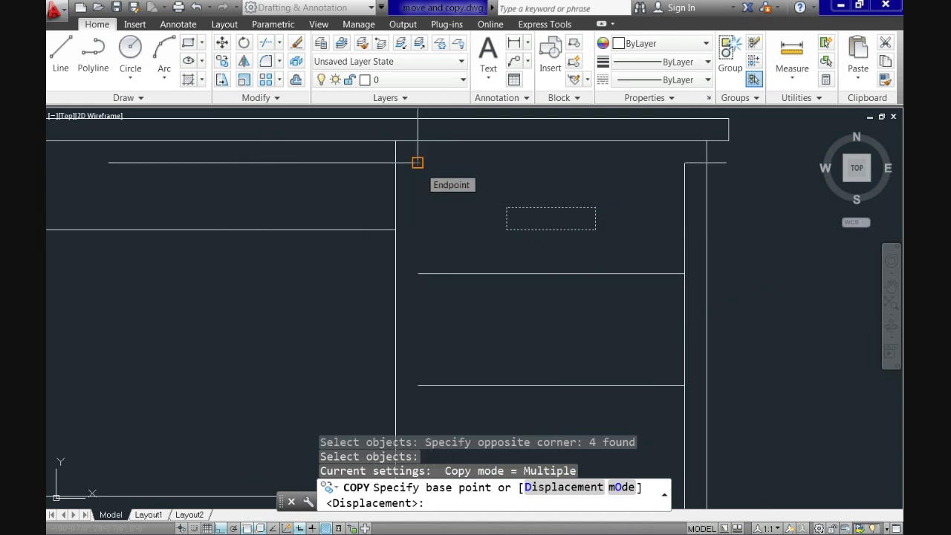
Copy the top right handle from its drawer corner onto the two lower right drawers.
left_click(418, 162)
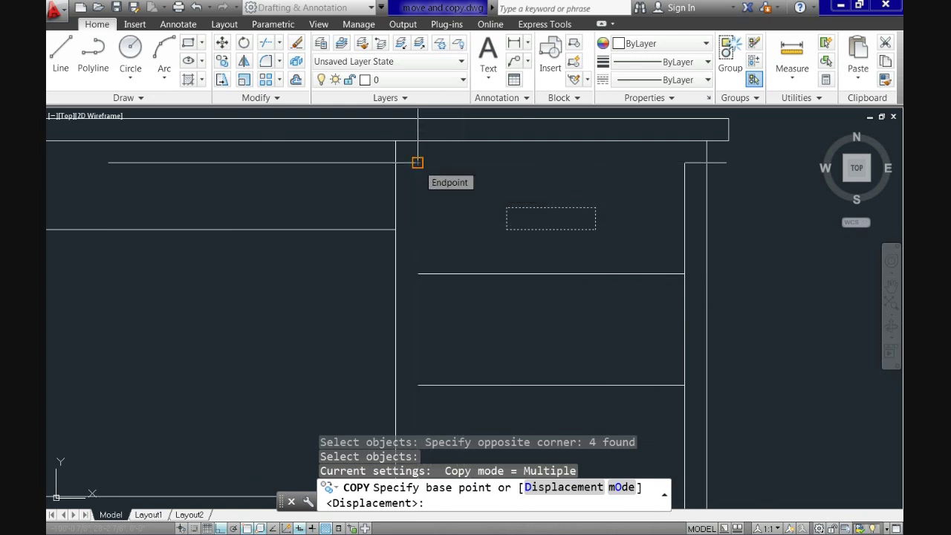
left_click(418, 162)
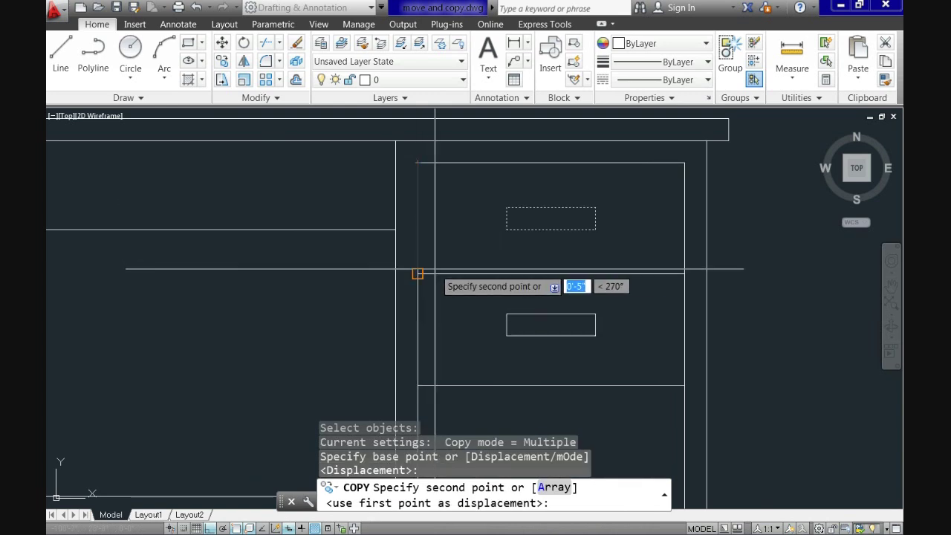
key("F8")
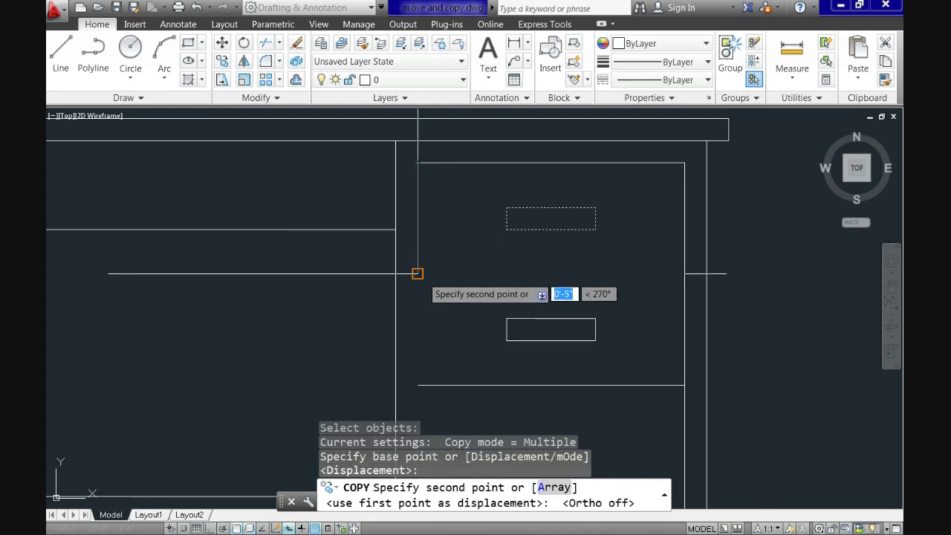
left_click(417, 273)
middle_click_drag(432, 295, 446, 206)
scroll(438, 205, "down", 2)
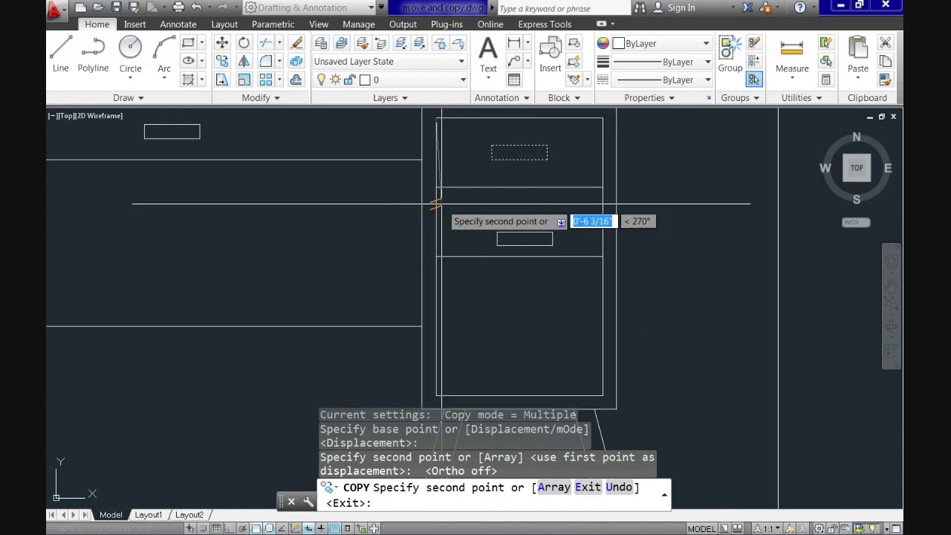
left_click(436, 198)
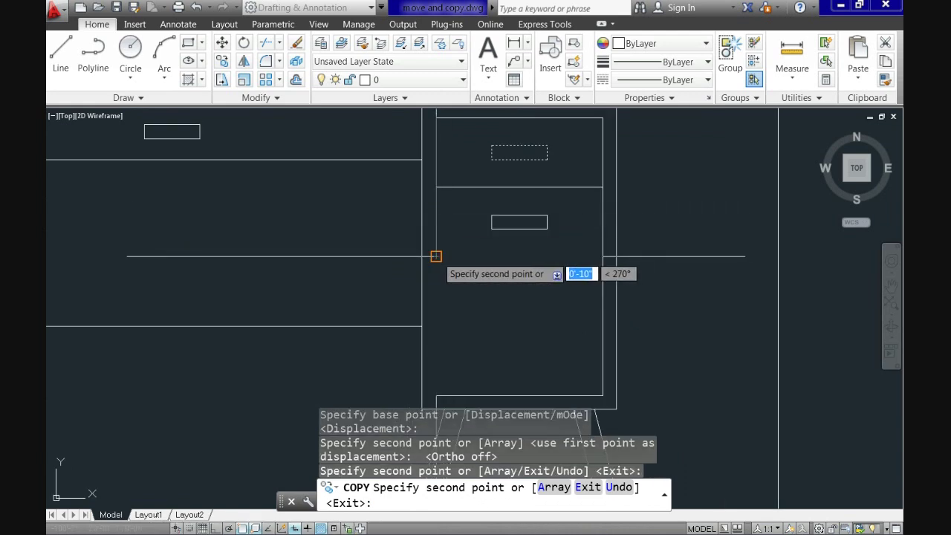
Place three more handle copies on the left pedestal's drawers and end COPY.
scroll(421, 257, "down", 2)
scroll(240, 265, "down", 3)
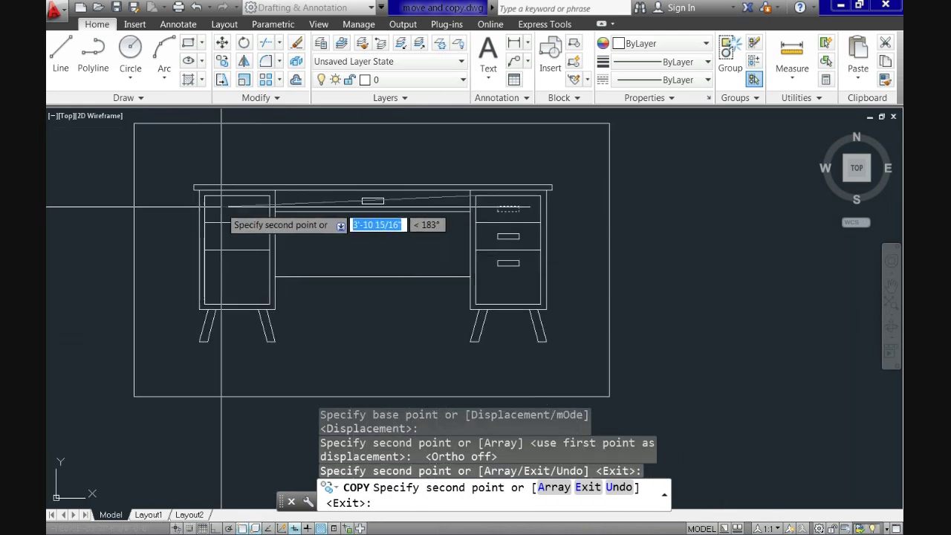
left_click(205, 195)
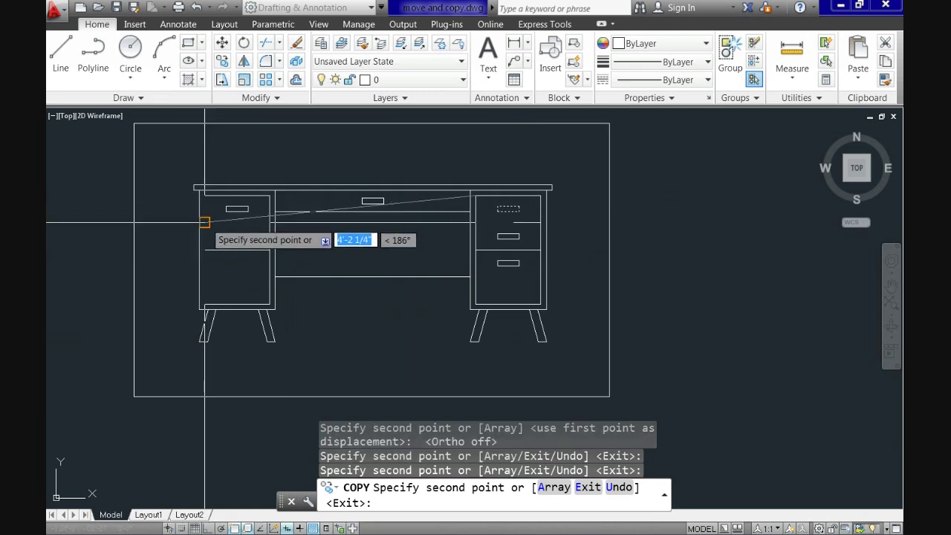
left_click(205, 222)
left_click(205, 249)
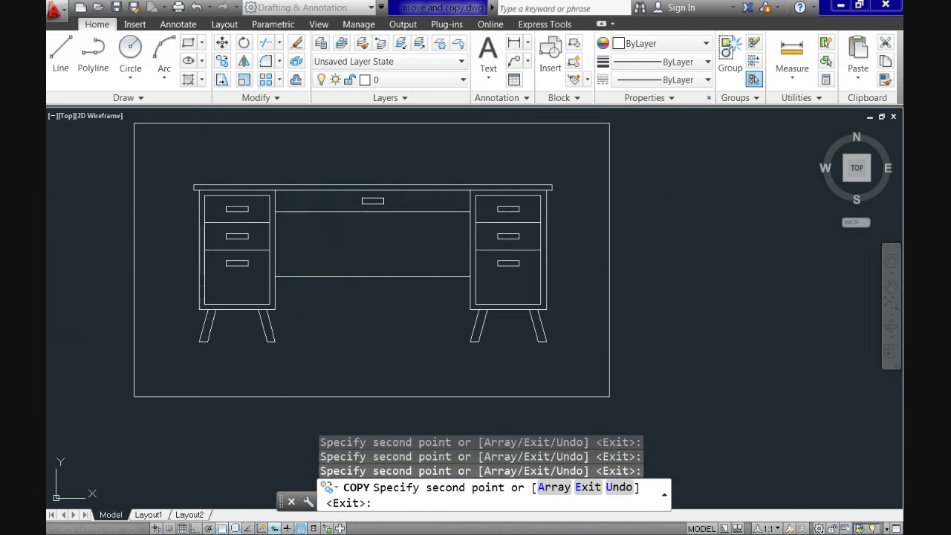
key("Return")
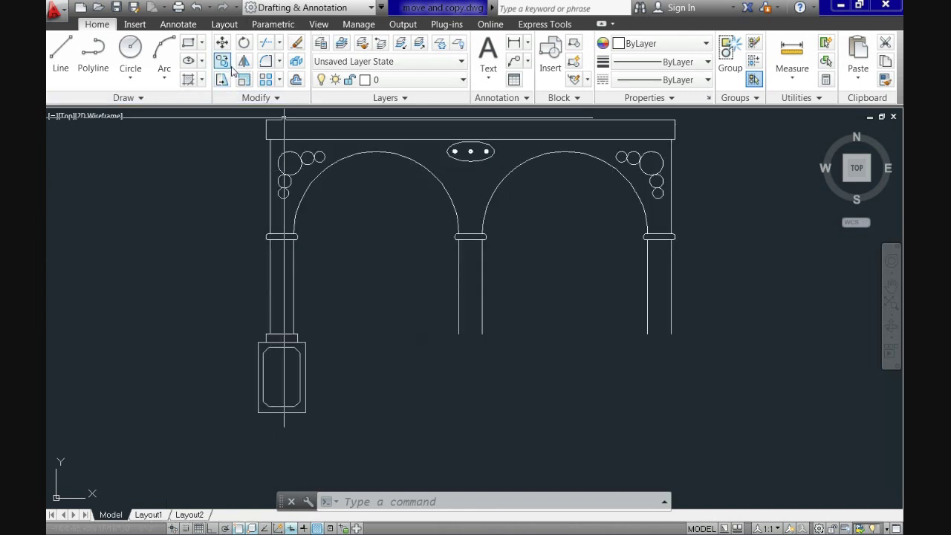
Start COPY on the 3-object lower-left column base and zoom in to centre it.
left_click(221, 60)
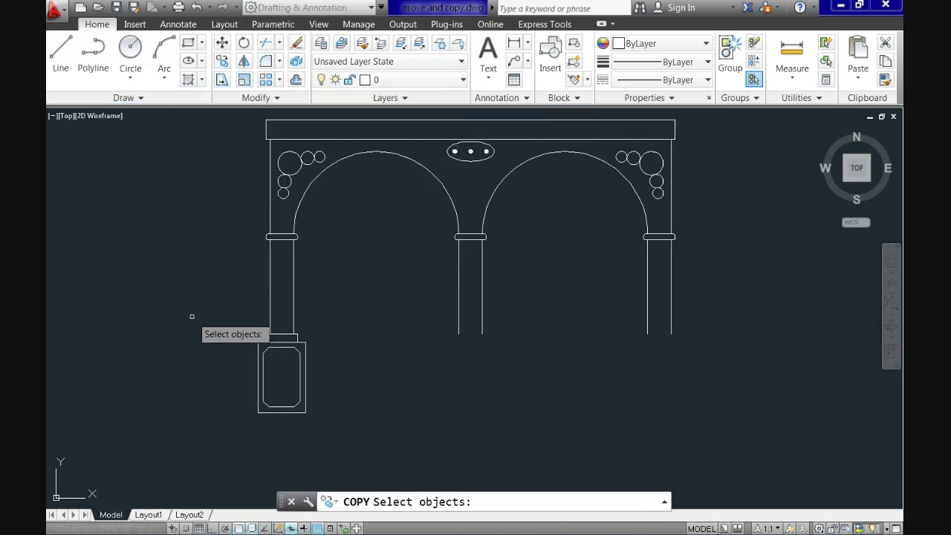
left_click(215, 322)
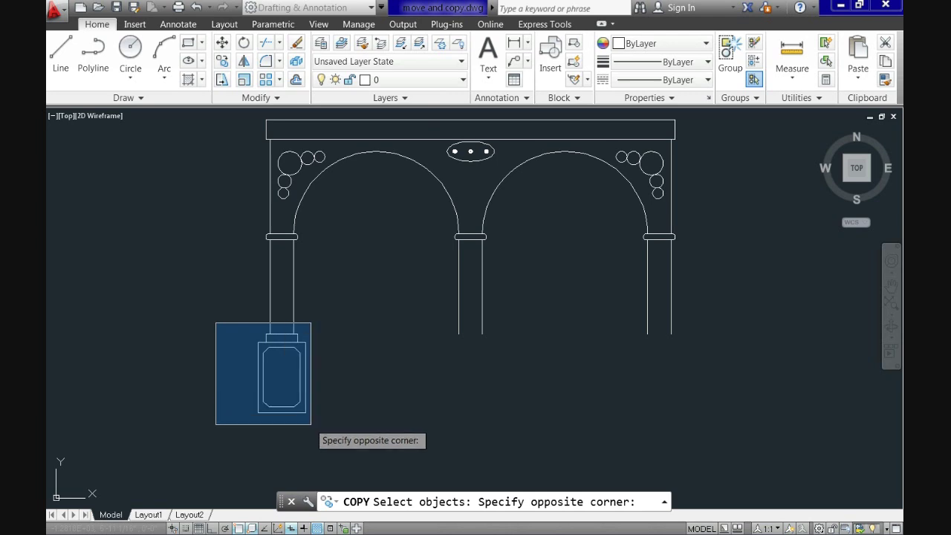
left_click(325, 438)
key("Return")
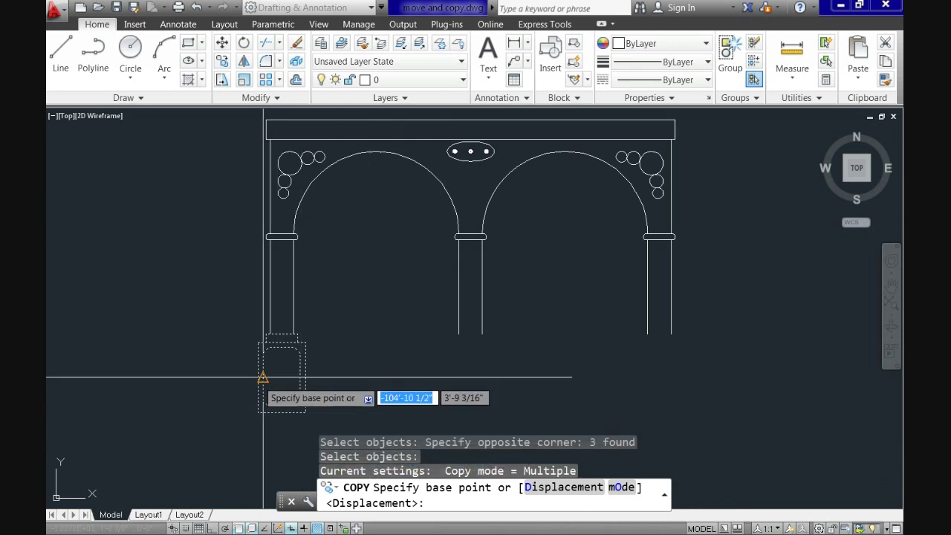
scroll(263, 376, "up", 2)
scroll(264, 376, "up", 2)
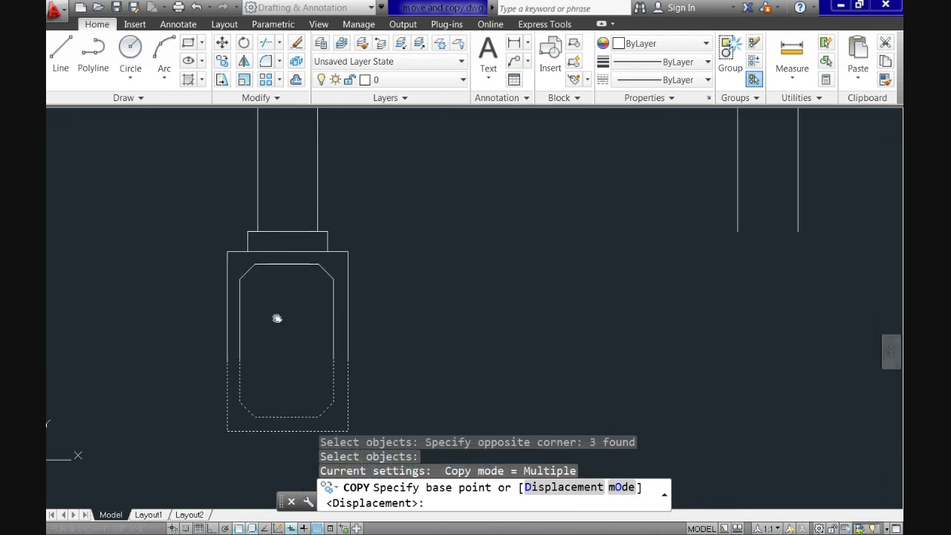
middle_click_drag(276, 319, 255, 299)
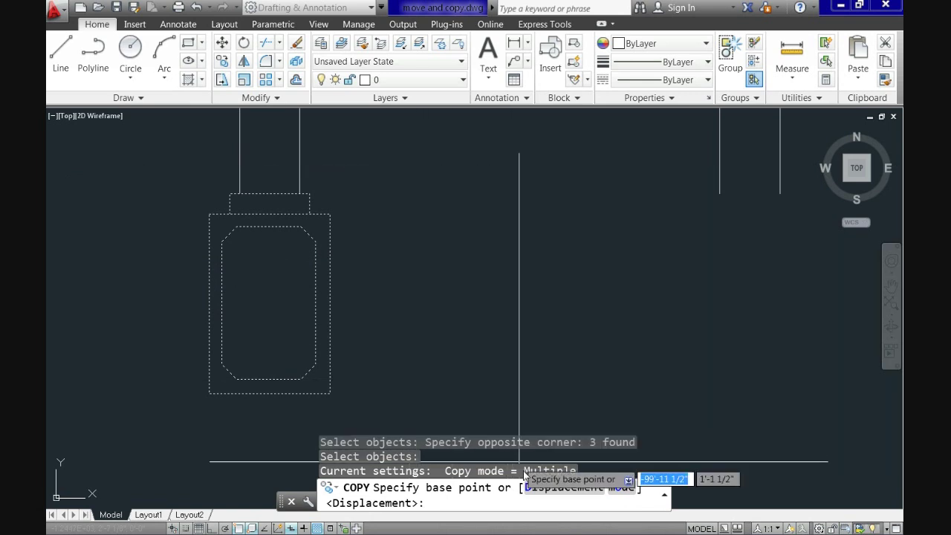
Copy the left column base by a displacement of 8',0,0 so it sits under the middle column.
left_click(546, 487)
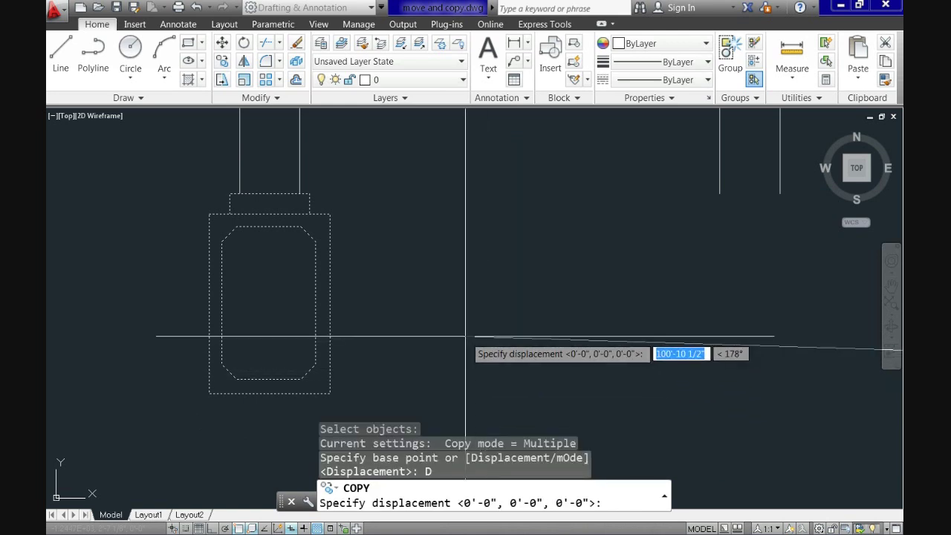
scroll(446, 350, "down", 3)
scroll(378, 352, "up", 2)
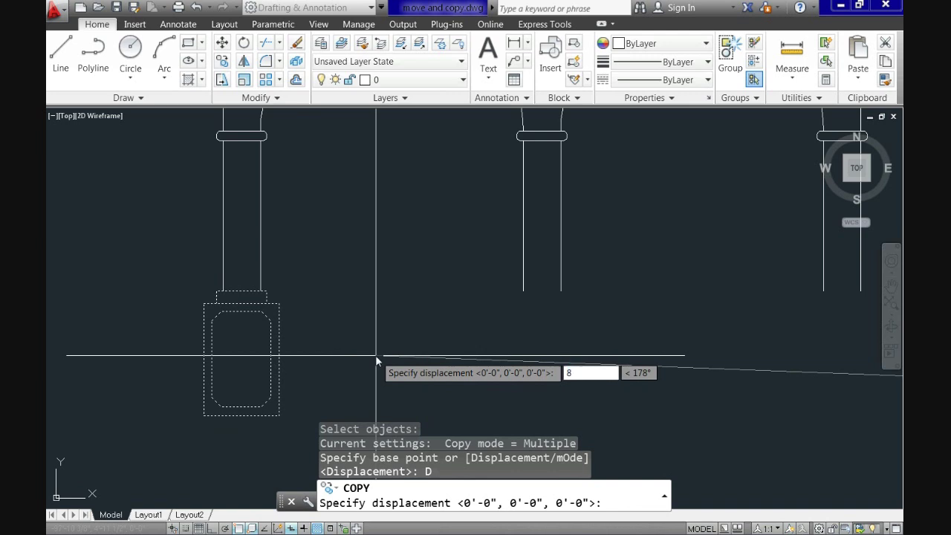
type("8',")
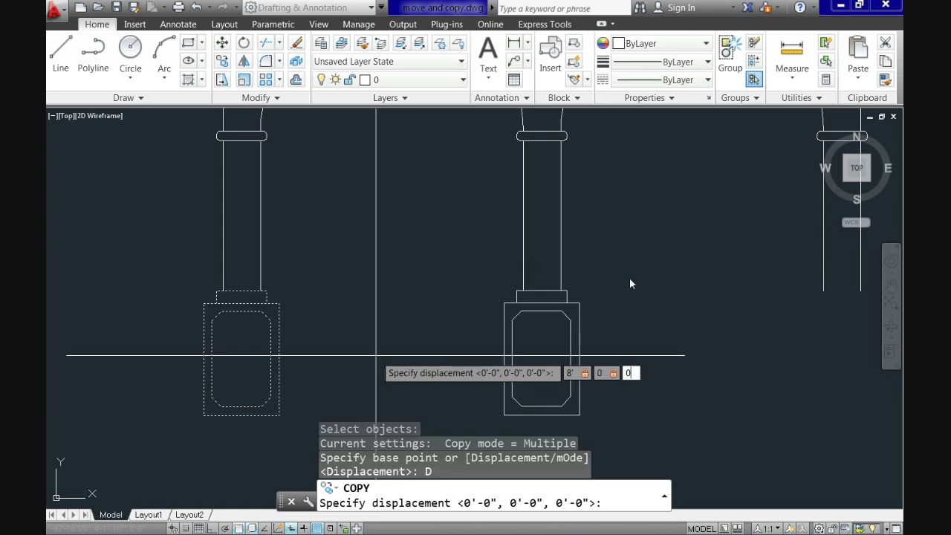
key("Return")
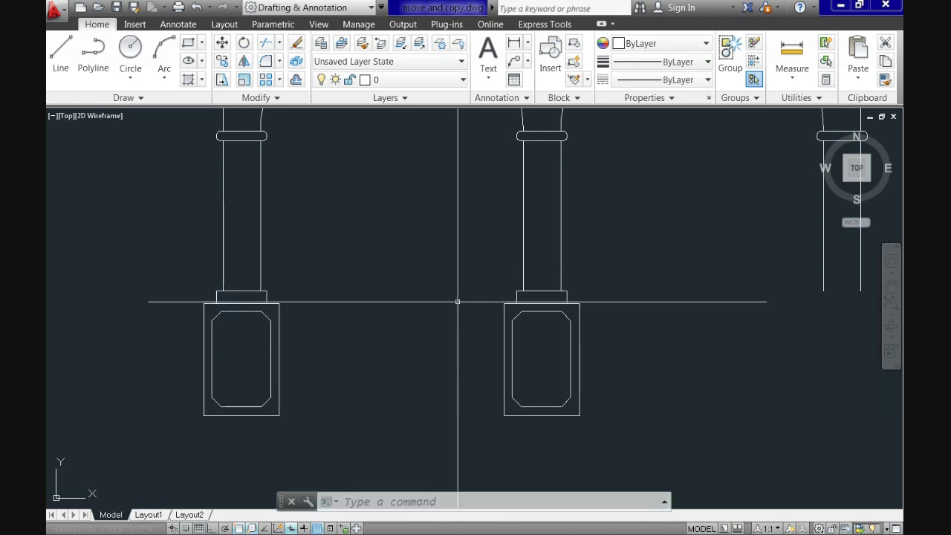
middle_click_drag(471, 307, 440, 284)
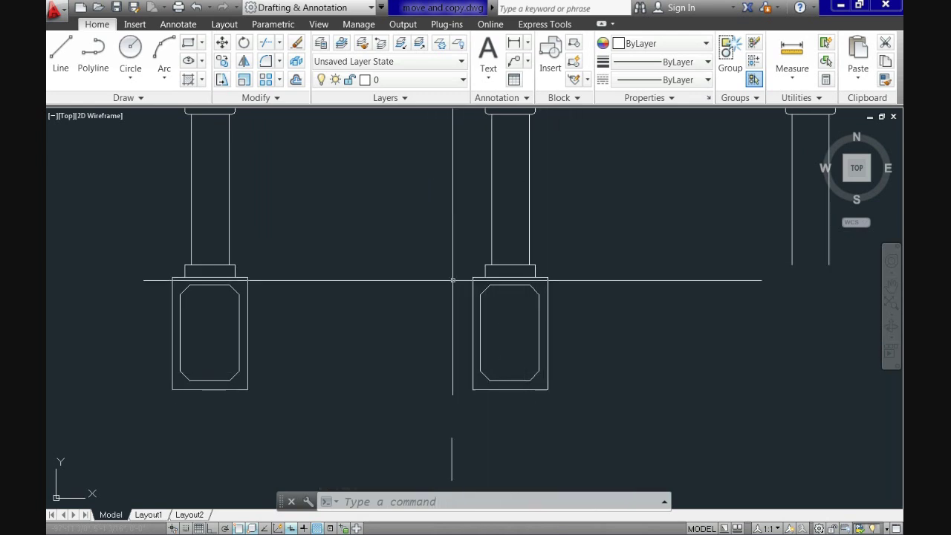
Window-select the copied base under the middle column and delete it.
middle_click_drag(617, 302, 567, 313)
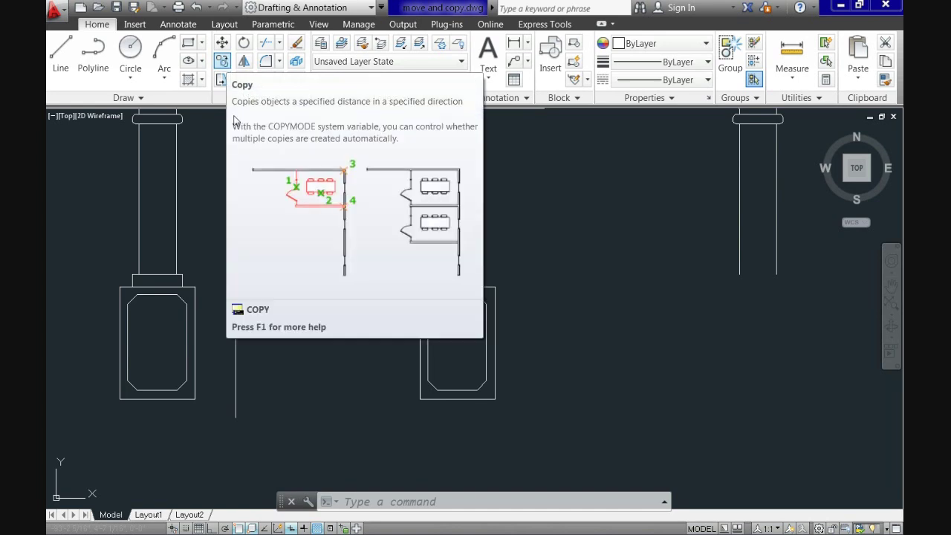
left_click(223, 65)
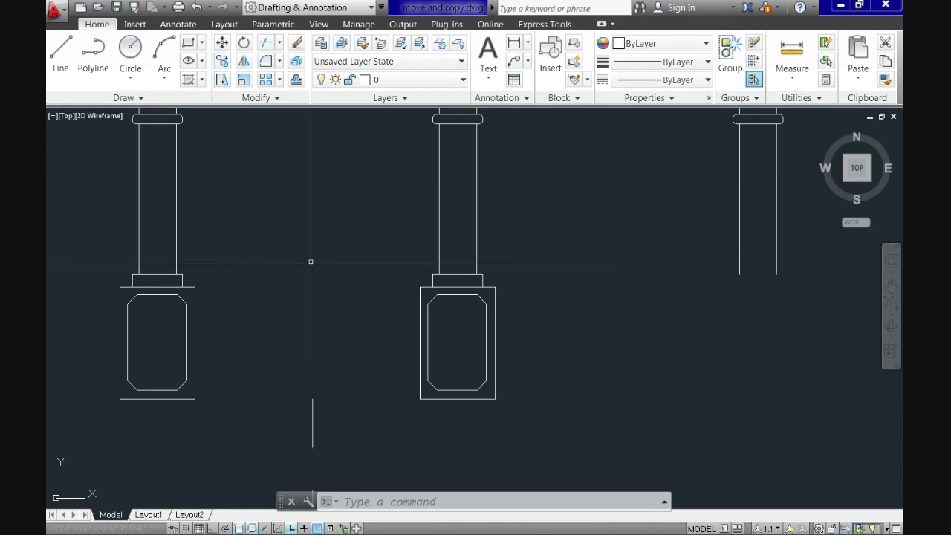
left_click(358, 256)
left_click(495, 375)
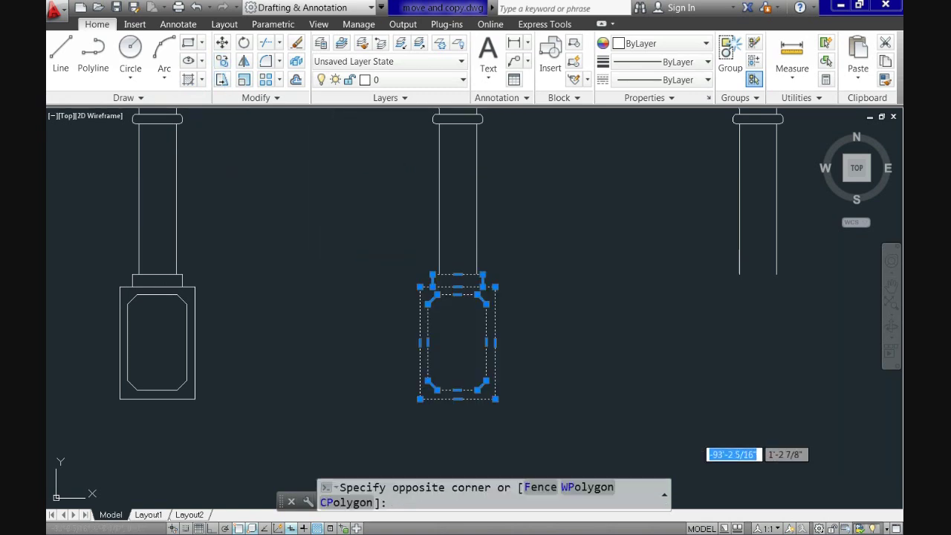
key("Delete")
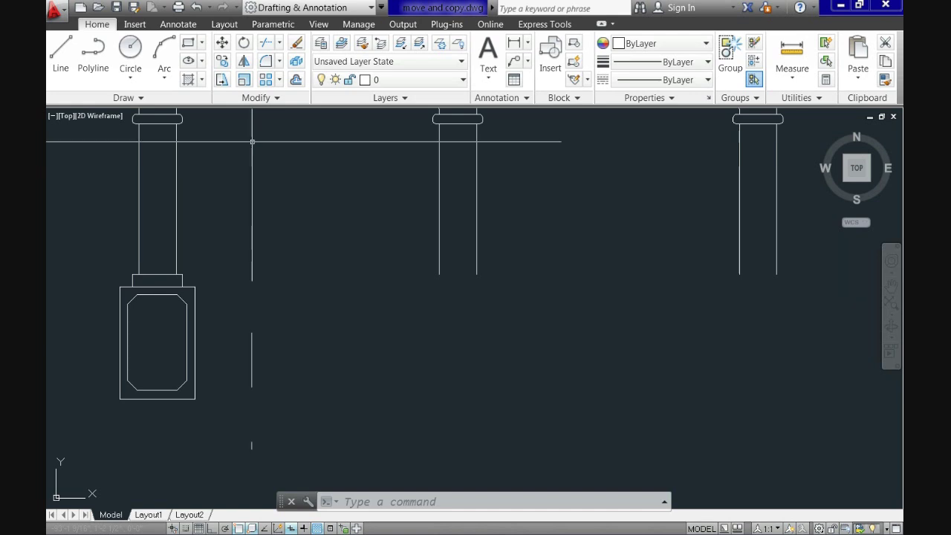
Copy the left column base as a 3-item array spaced to land under the middle and right columns.
left_click(232, 111)
left_click(221, 63)
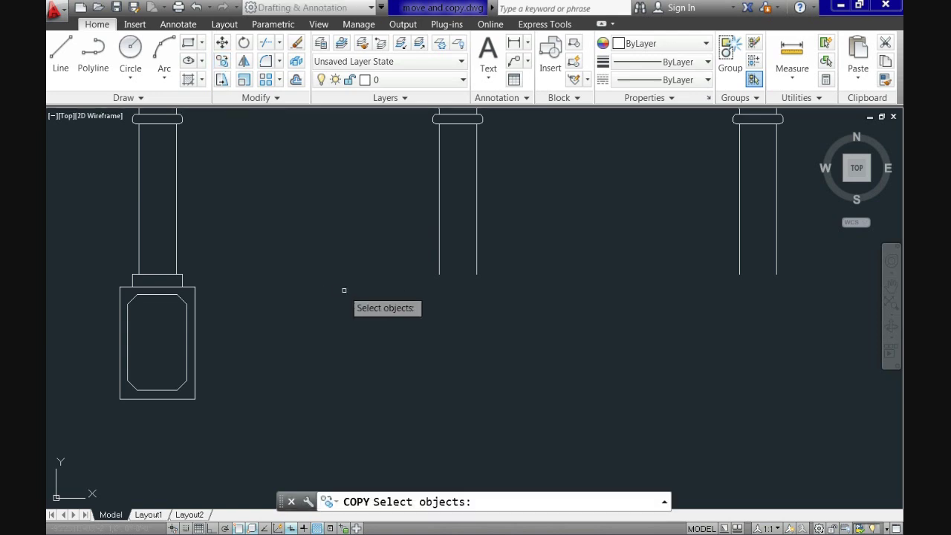
left_click(92, 259)
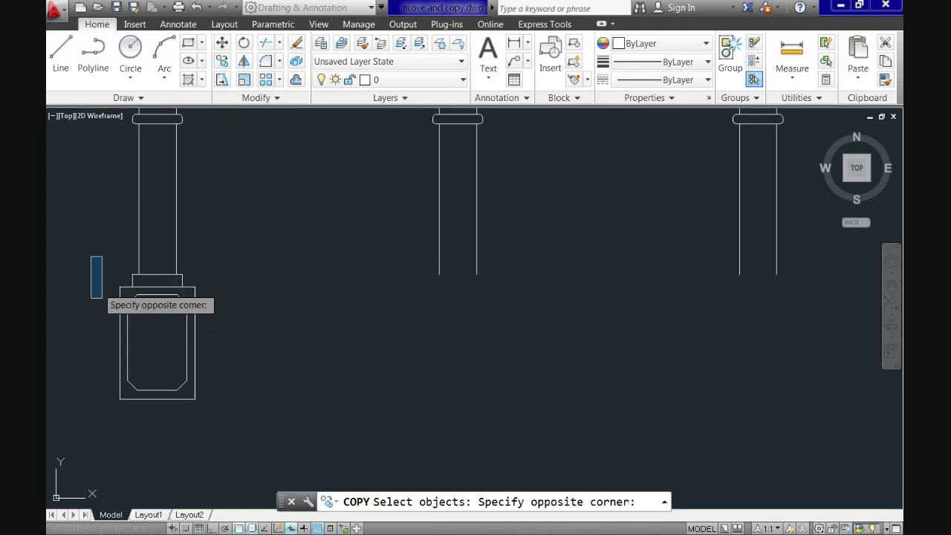
left_click(249, 418)
key("Return")
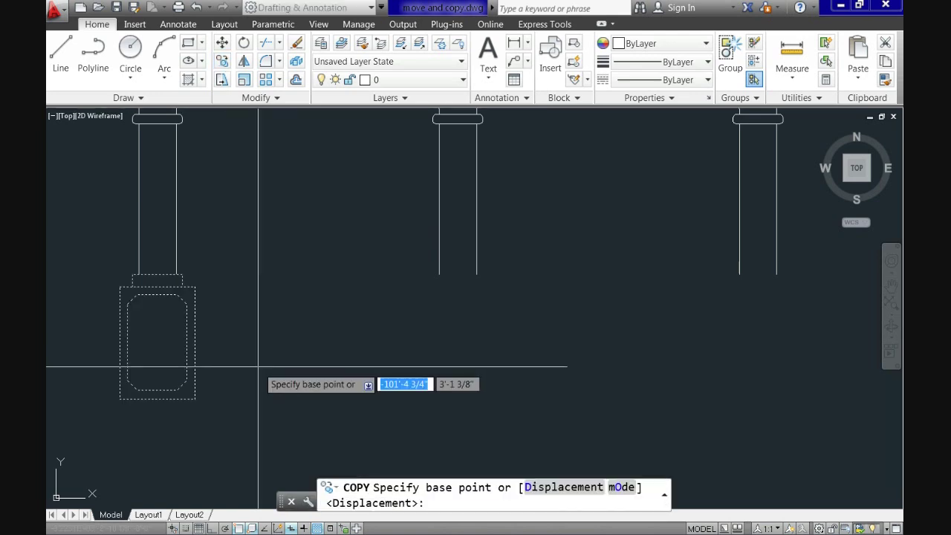
left_click(138, 275)
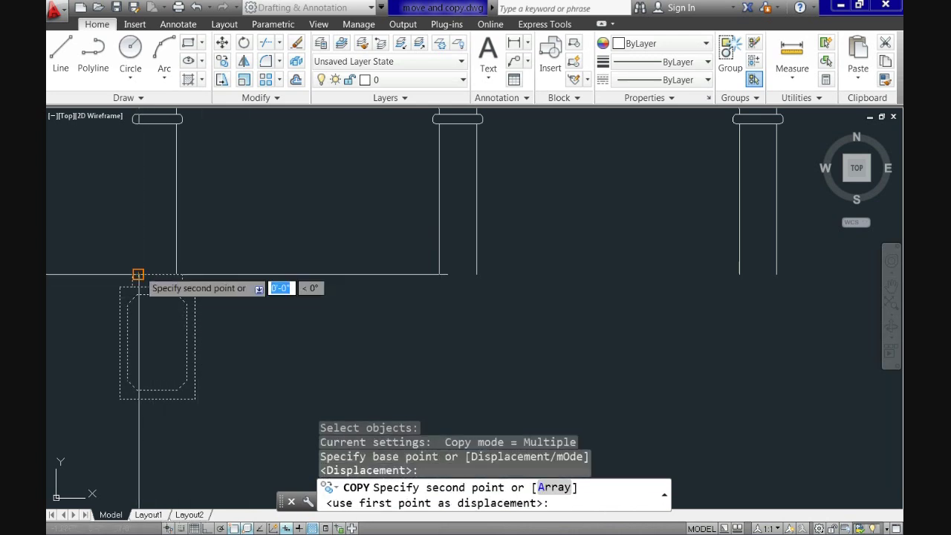
left_click(549, 487)
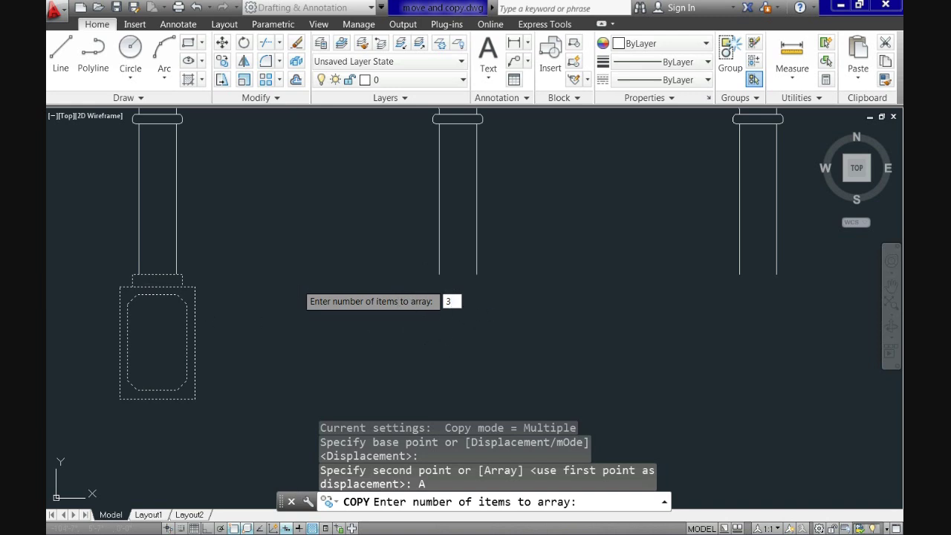
key("Return")
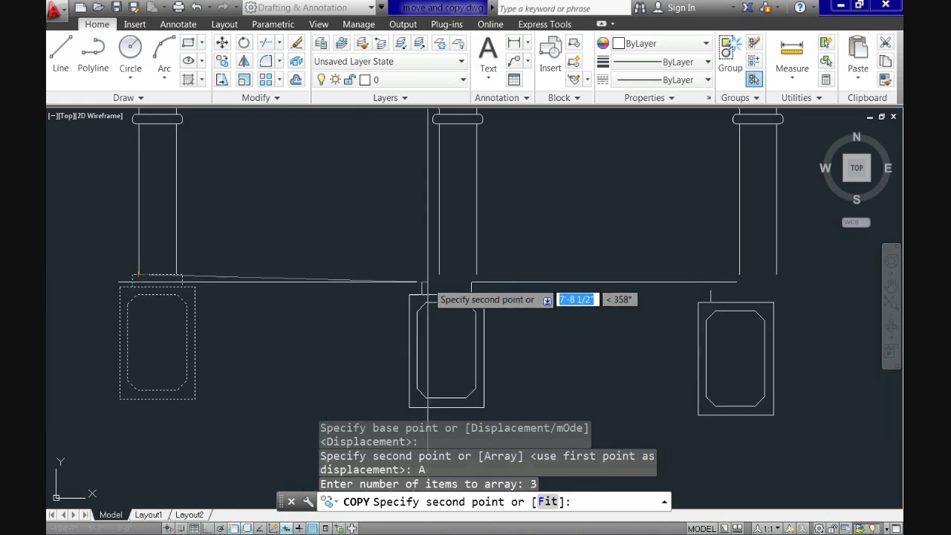
left_click(439, 275)
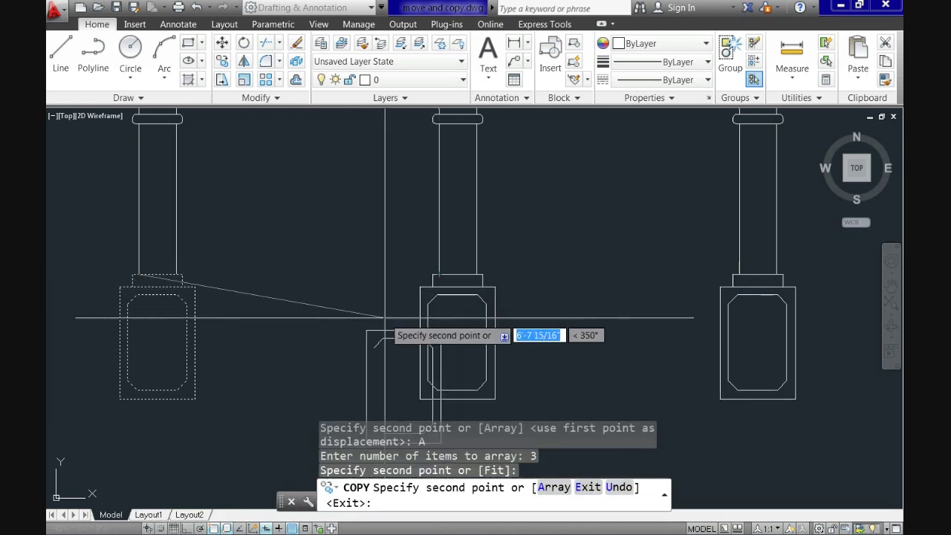
key("Return")
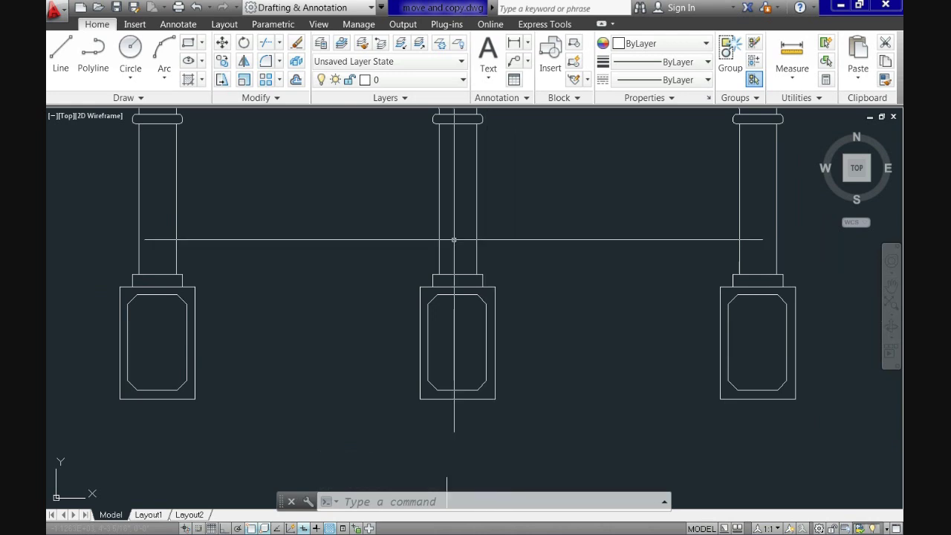
Erase the two previously copied bases under the middle and right columns.
left_click(377, 239)
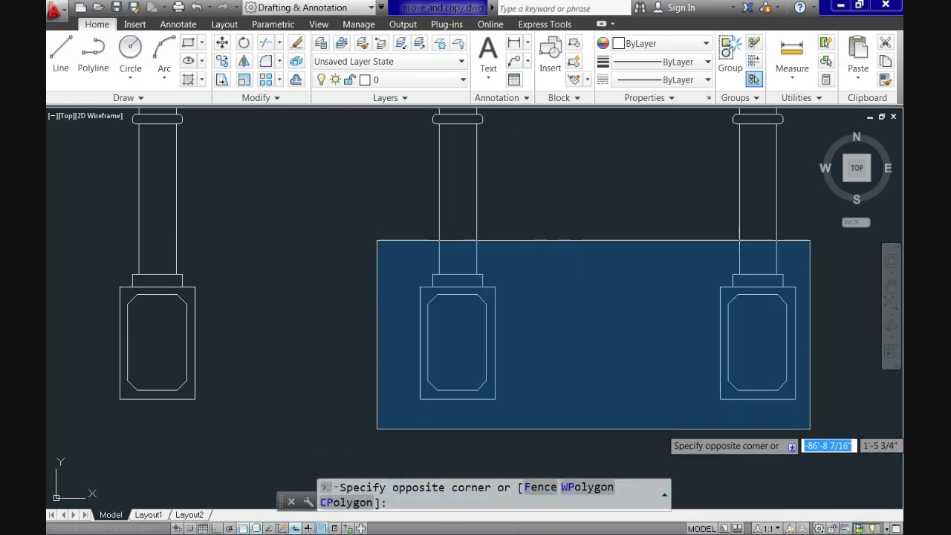
left_click(811, 428)
key("Delete")
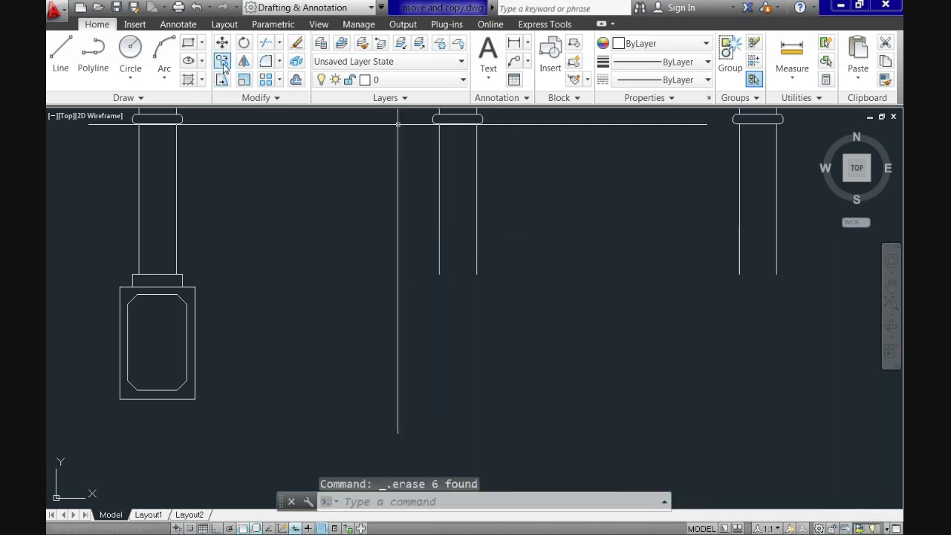
Copy the left base as a 3-item Fit array ending at the right column's endpoint.
left_click(222, 63)
left_click(95, 261)
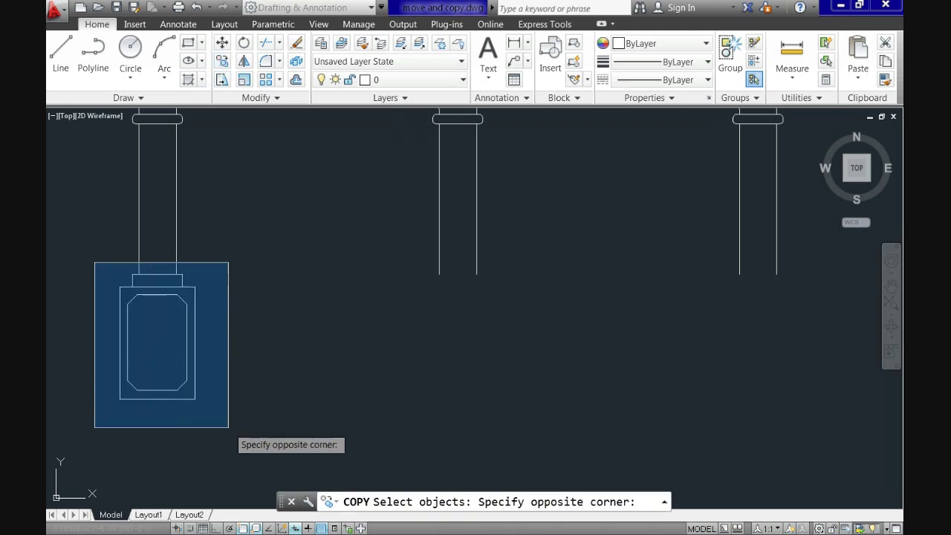
left_click(231, 426)
key("Return")
left_click(137, 275)
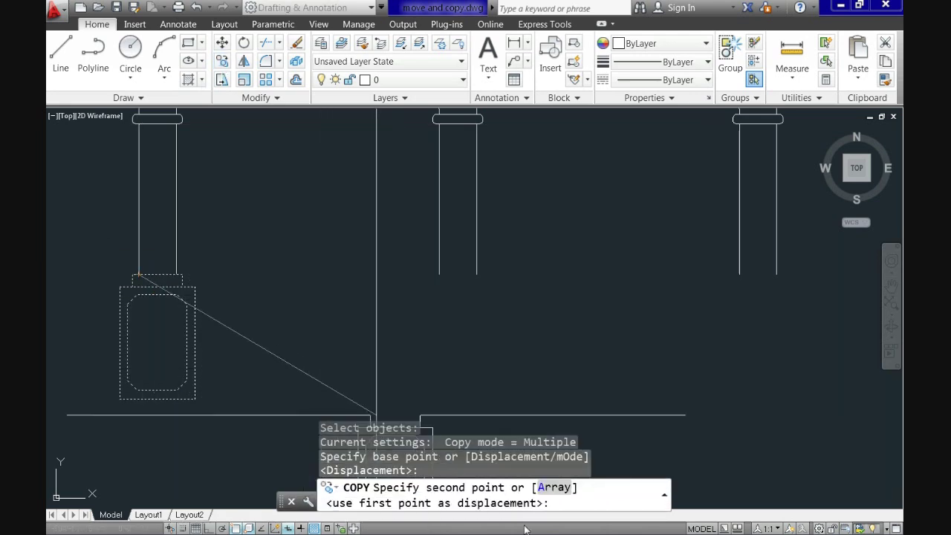
left_click(548, 489)
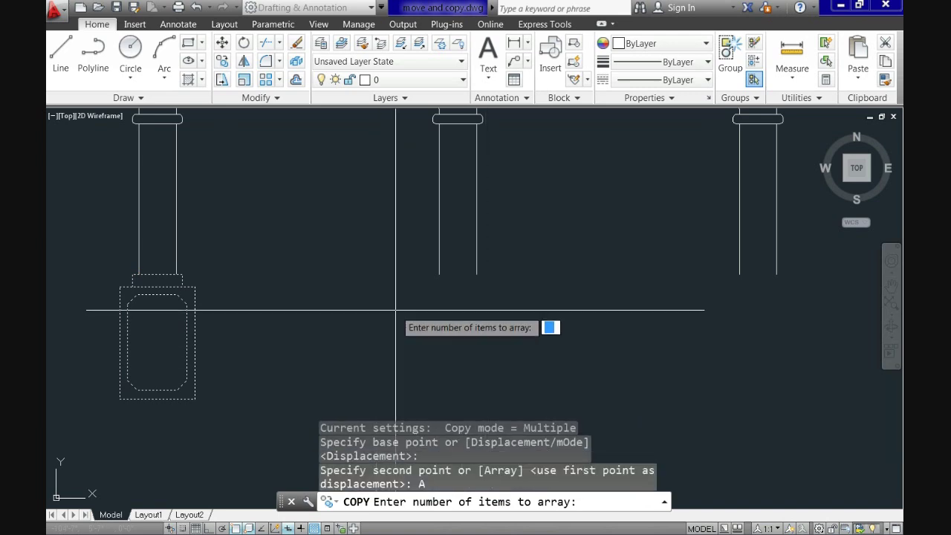
key("Return")
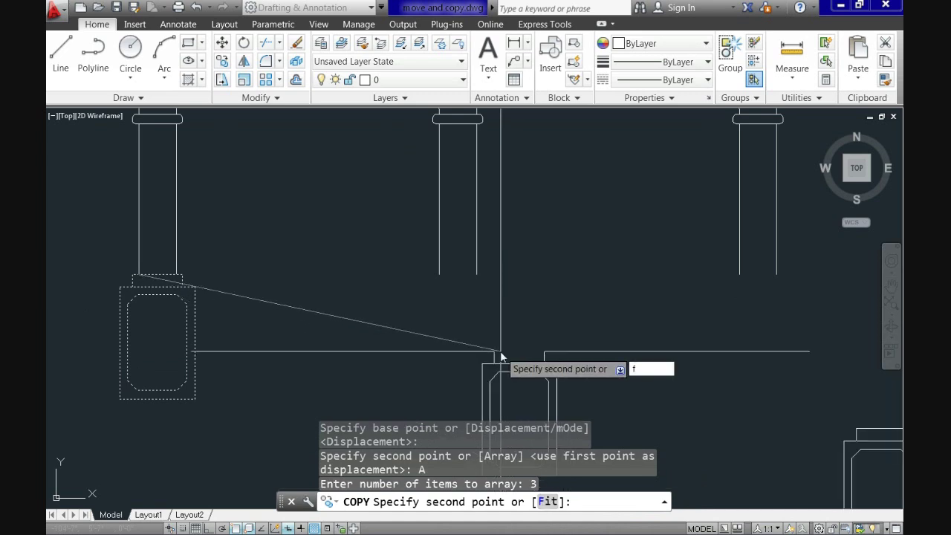
key("Return")
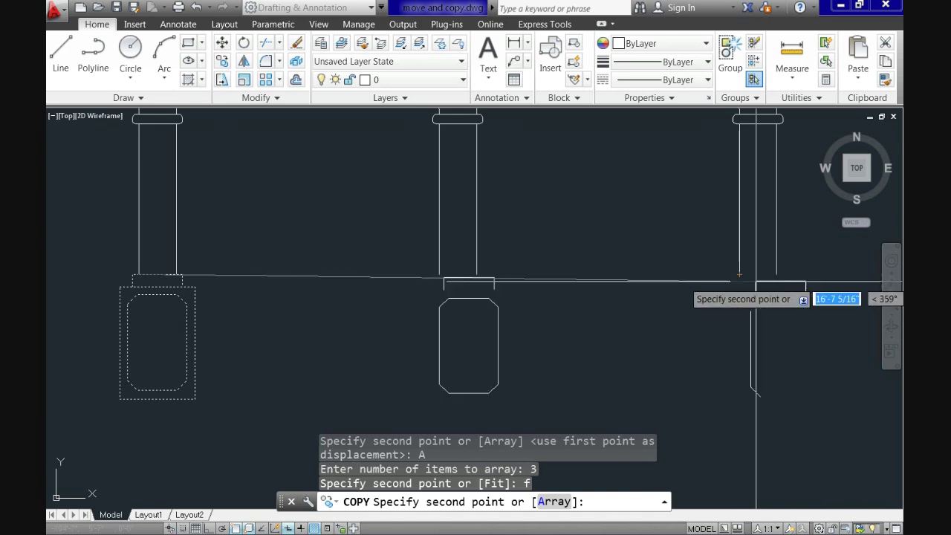
left_click(739, 275)
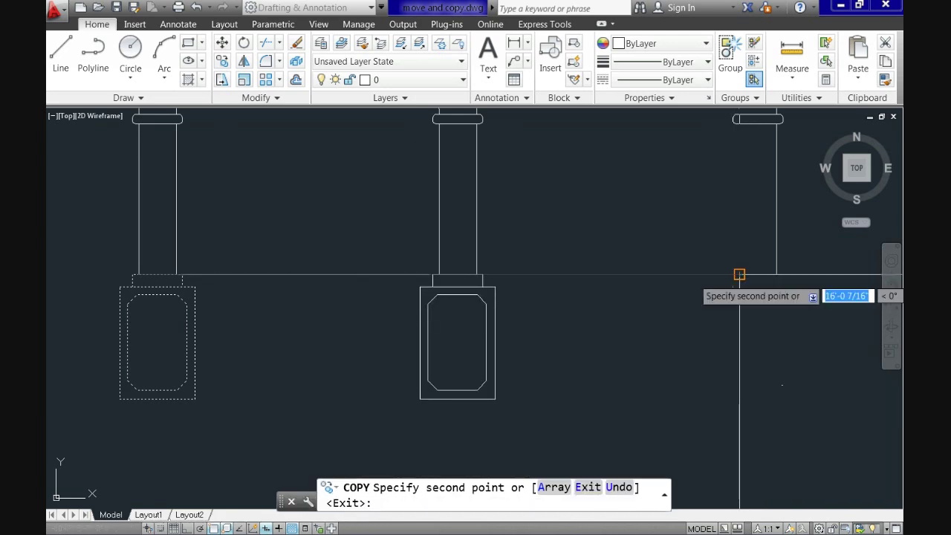
key("Return")
scroll(605, 350, "down", 2)
middle_click_drag(605, 350, 537, 389)
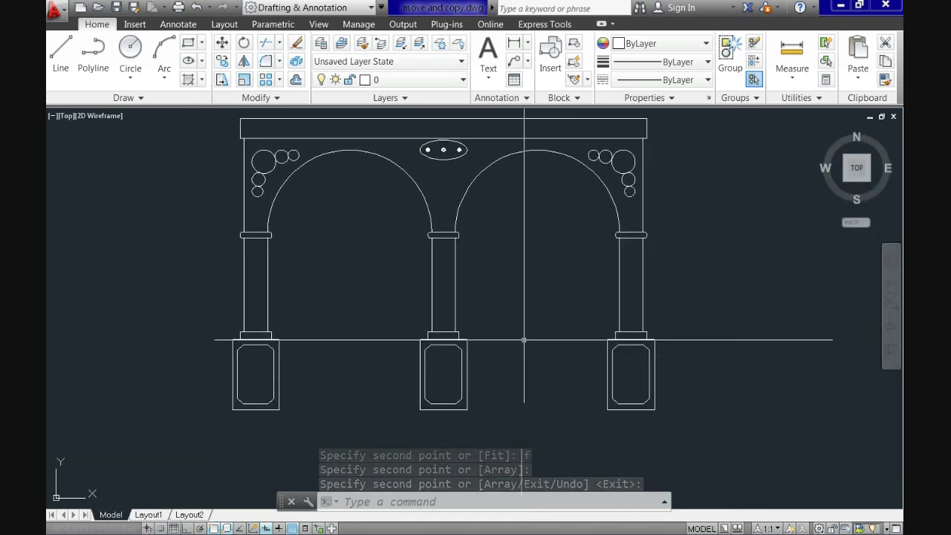
Select all 35 half-desk objects for Mirror and set the first mirror point at the desktop's top-right corner.
middle_click_drag(514, 346, 527, 360)
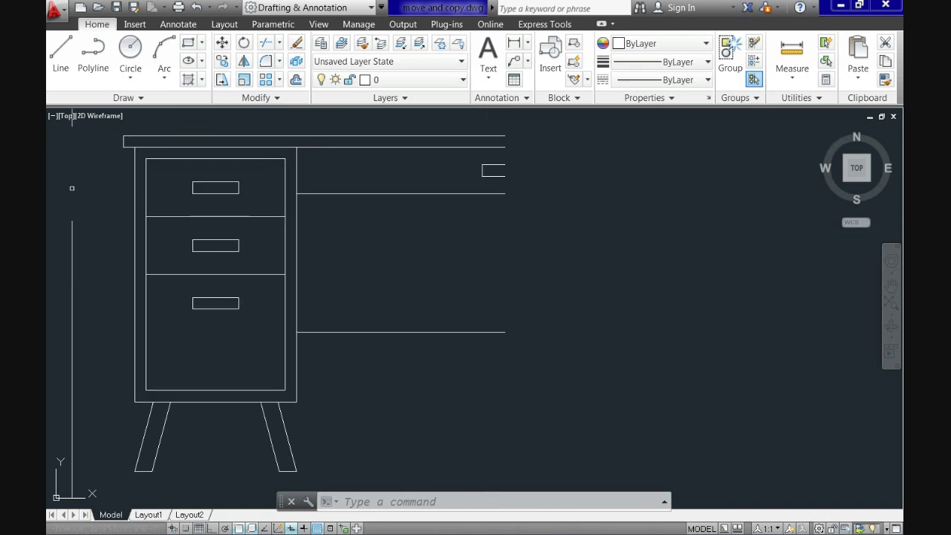
left_click(244, 61)
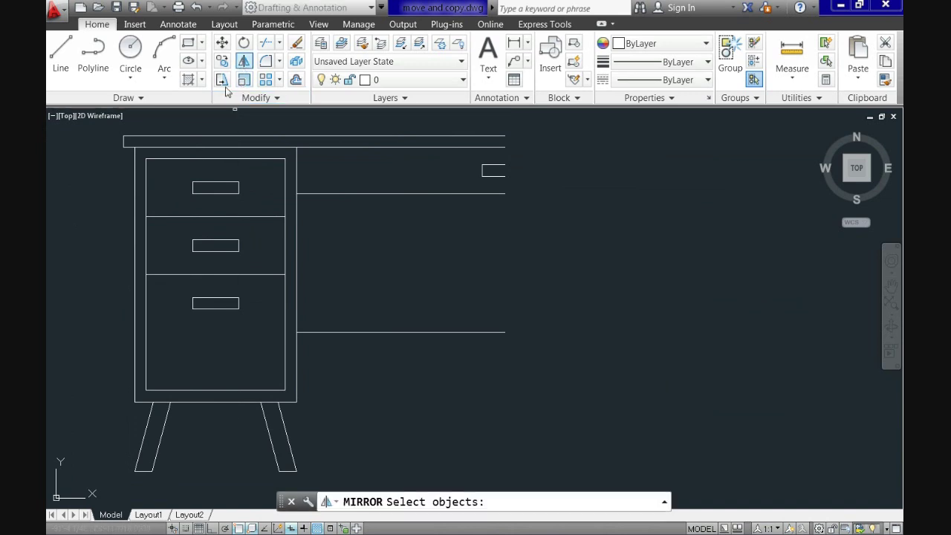
left_click(105, 126)
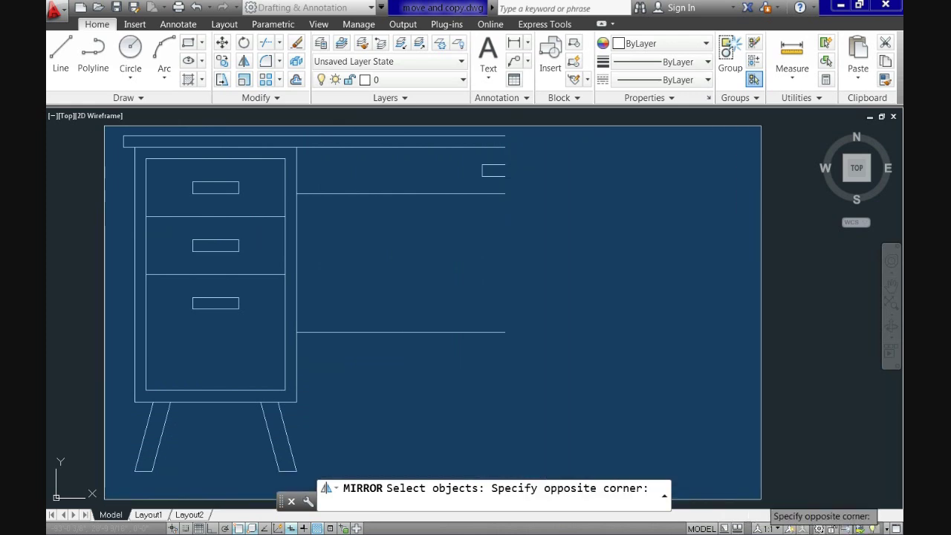
left_click(761, 499)
key("Return")
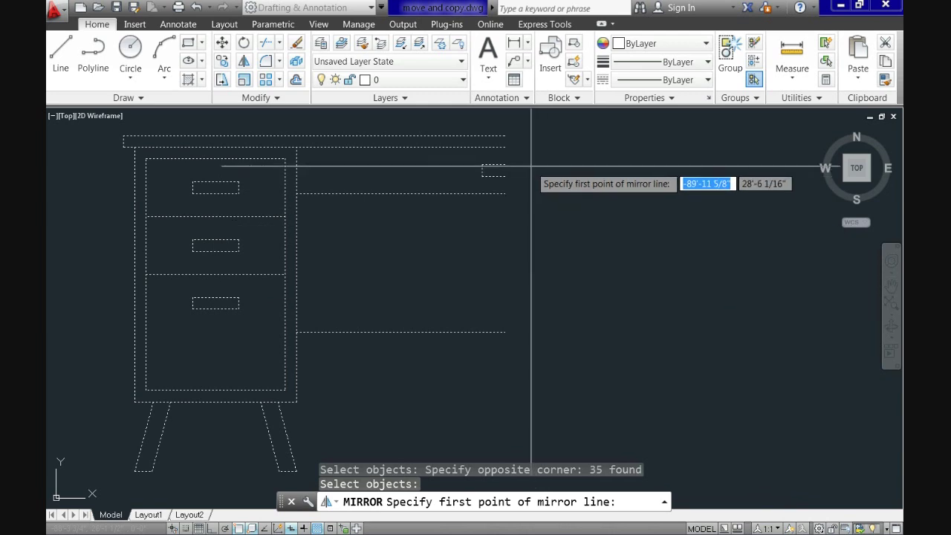
left_click(504, 135)
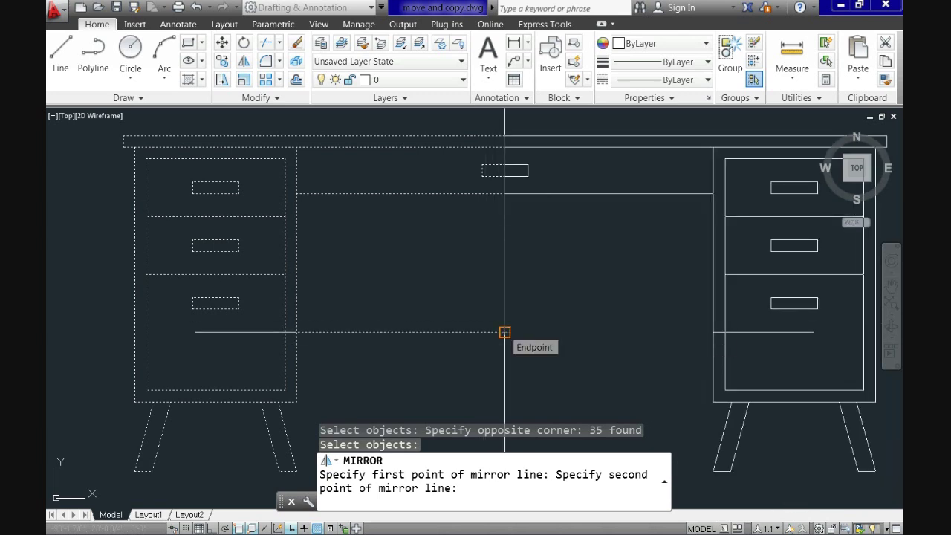
End the mirror line straight below the first point and keep the original half desk.
left_click(504, 332)
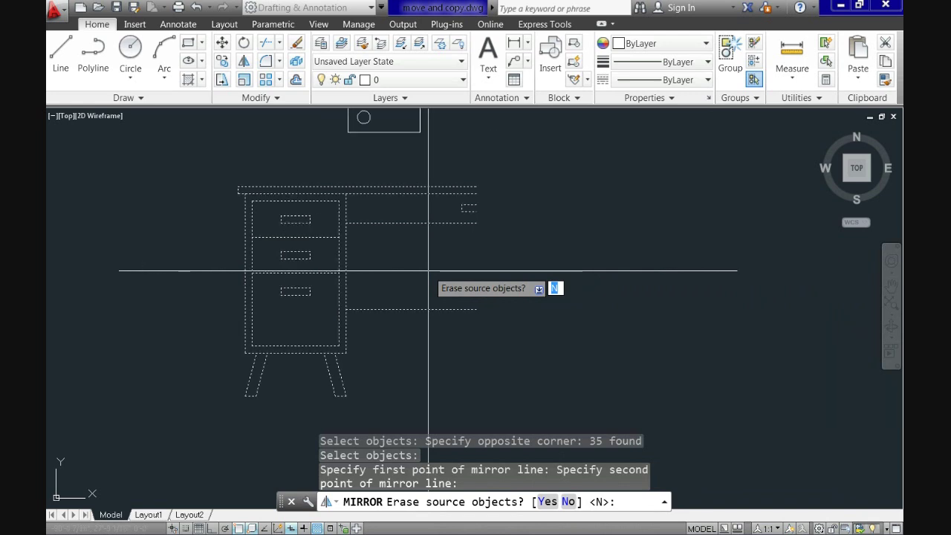
mouse_move(425, 263)
middle_mouse_down()
mouse_move(393, 220)
mouse_move(373, 215)
mouse_move(381, 220)
middle_mouse_up()
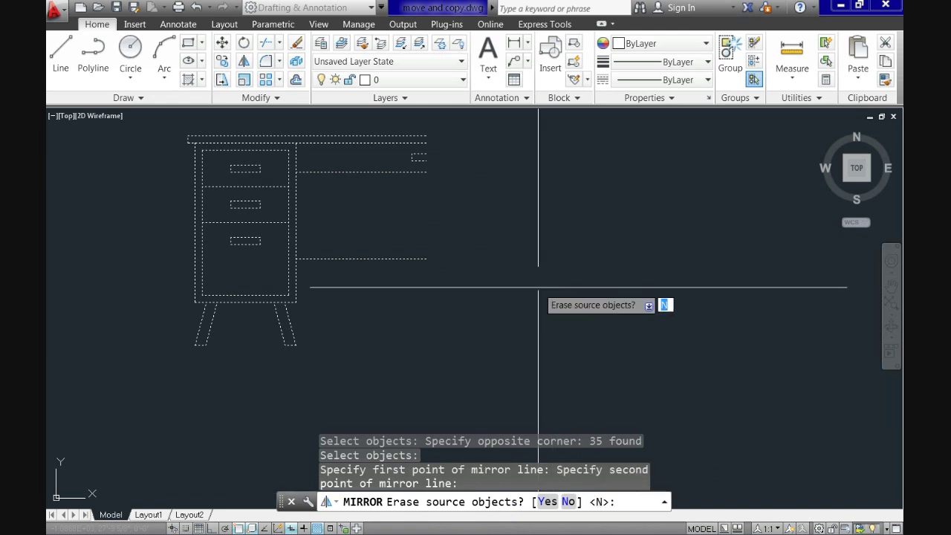
key("Return")
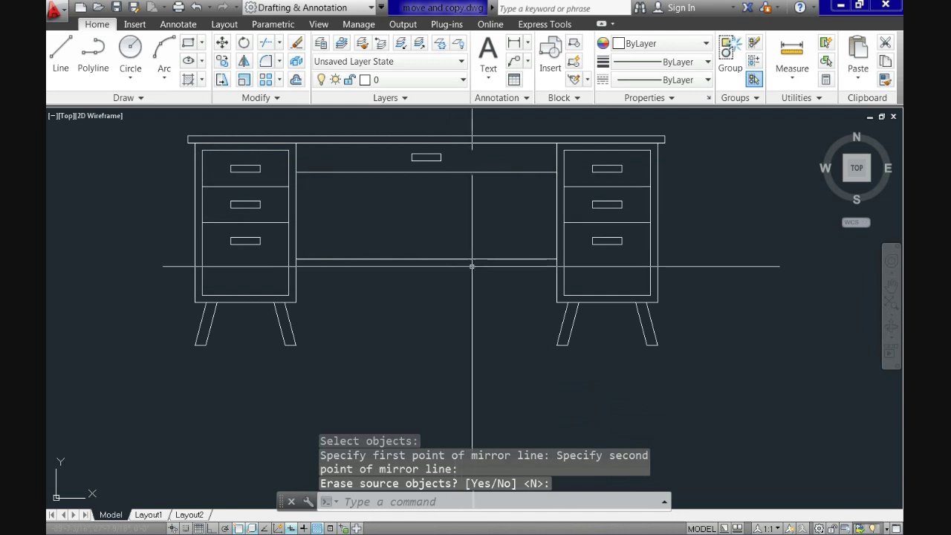
scroll(474, 256, "up", 3)
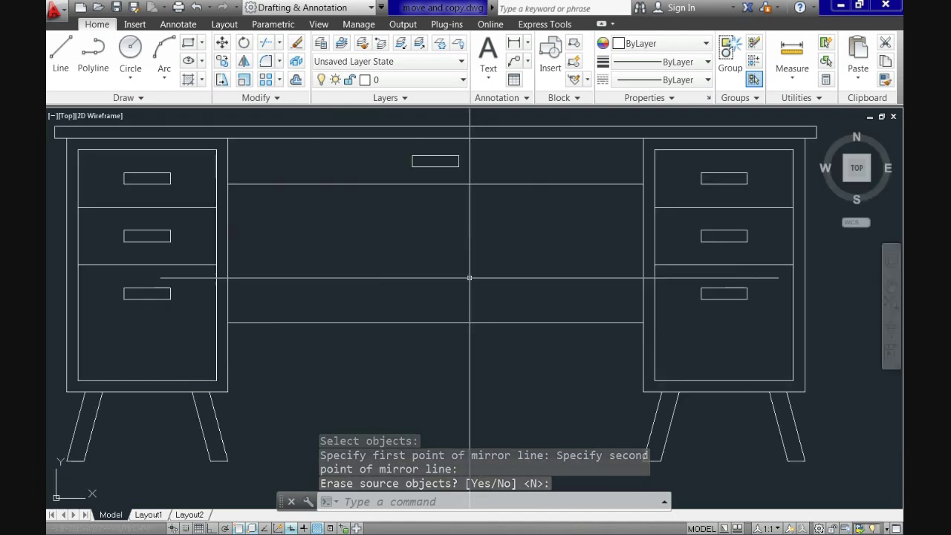
Mirror the small circle across the square's top-left to bottom-right diagonal, keeping the original circle.
middle_click_drag(471, 280, 495, 283)
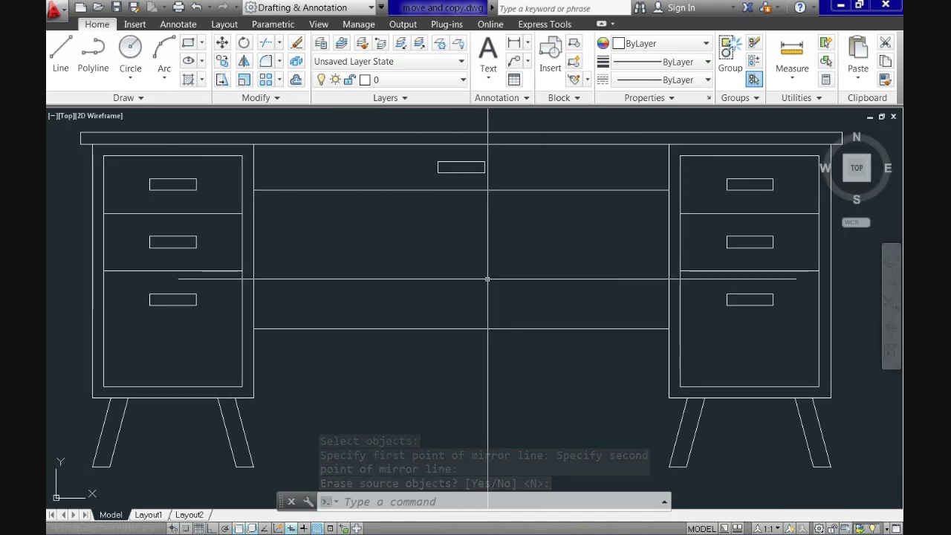
scroll(487, 278, "down", 5)
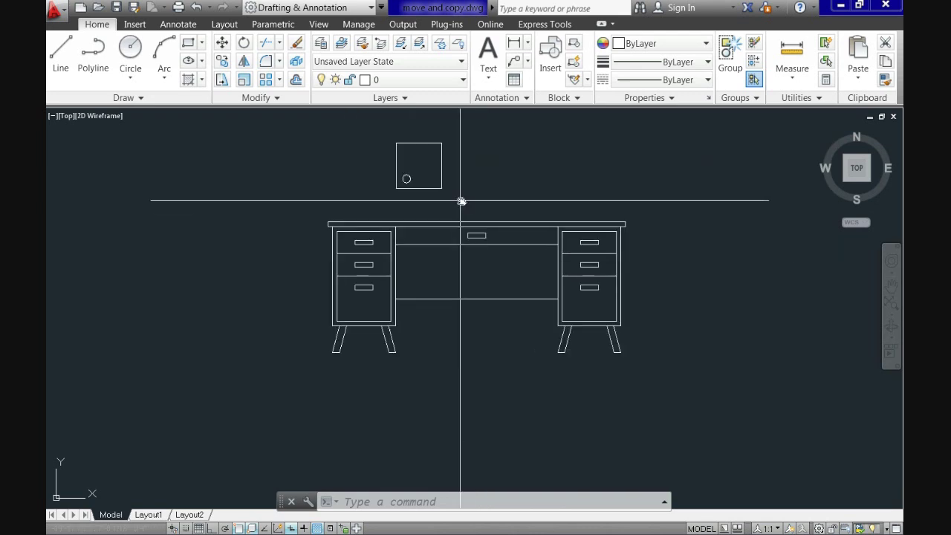
scroll(369, 225, "up", 3)
scroll(369, 225, "up", 2)
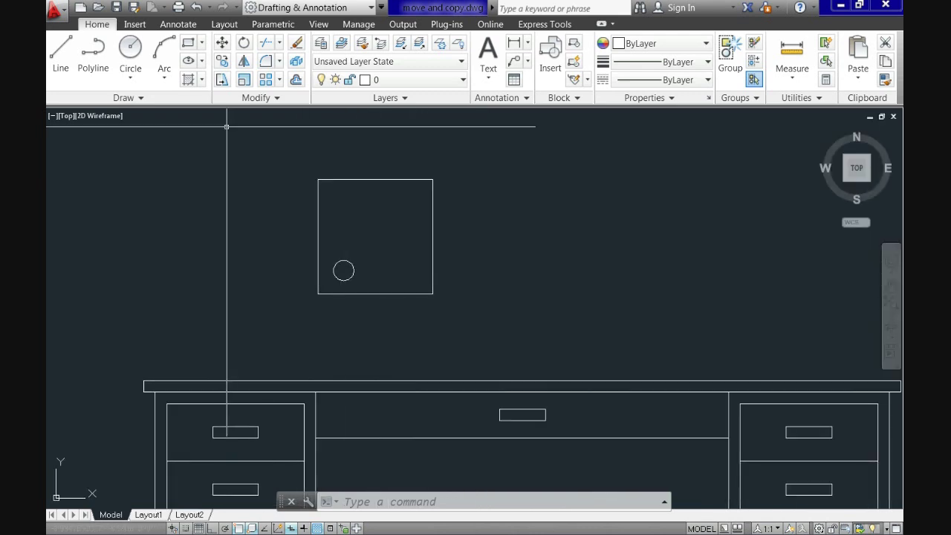
left_click(245, 62)
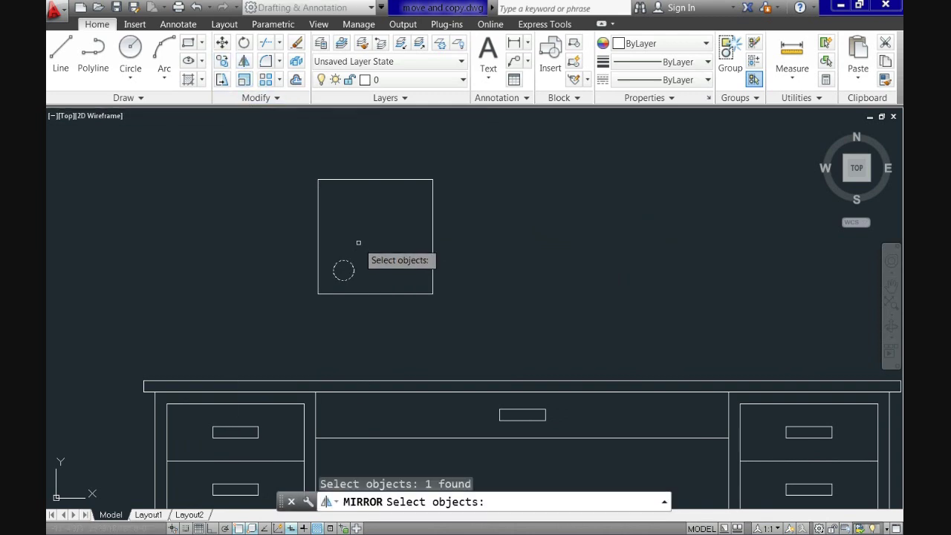
key("Return")
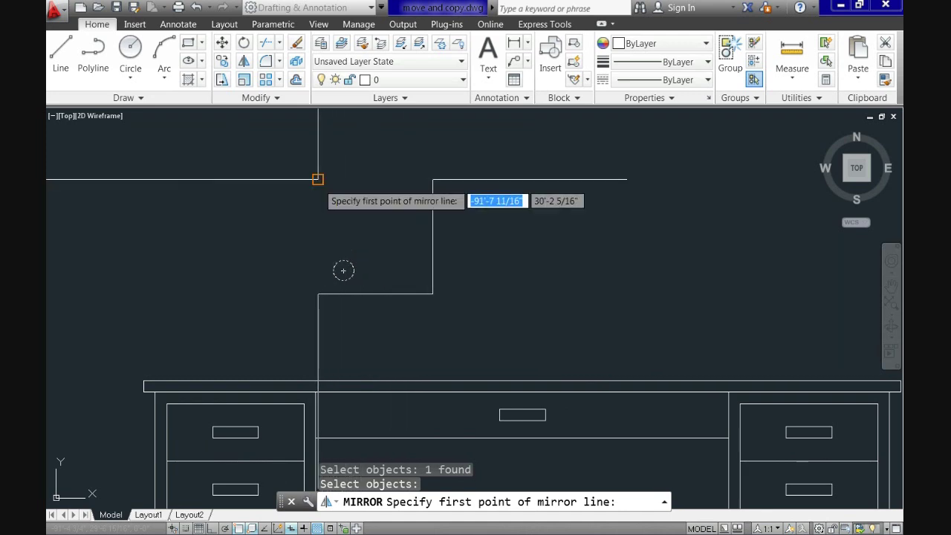
left_click(318, 179)
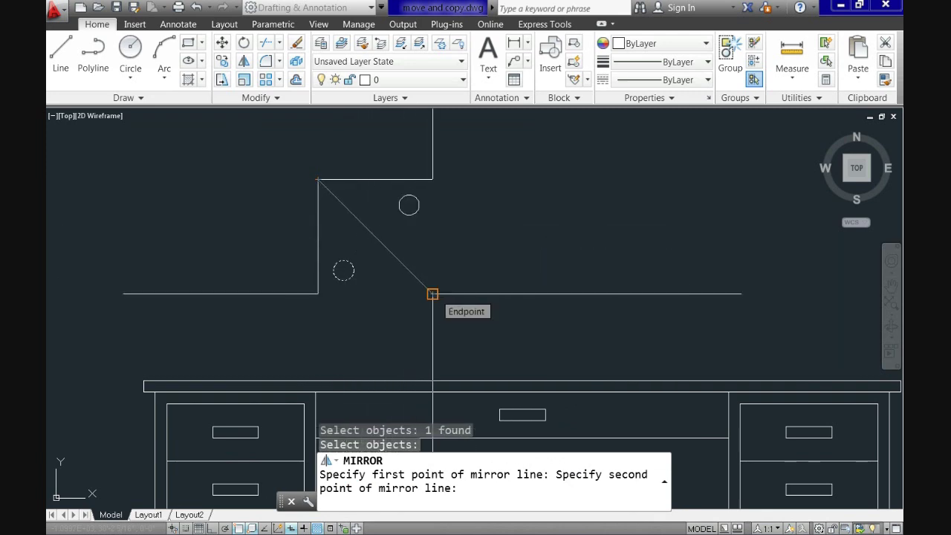
left_click(432, 294)
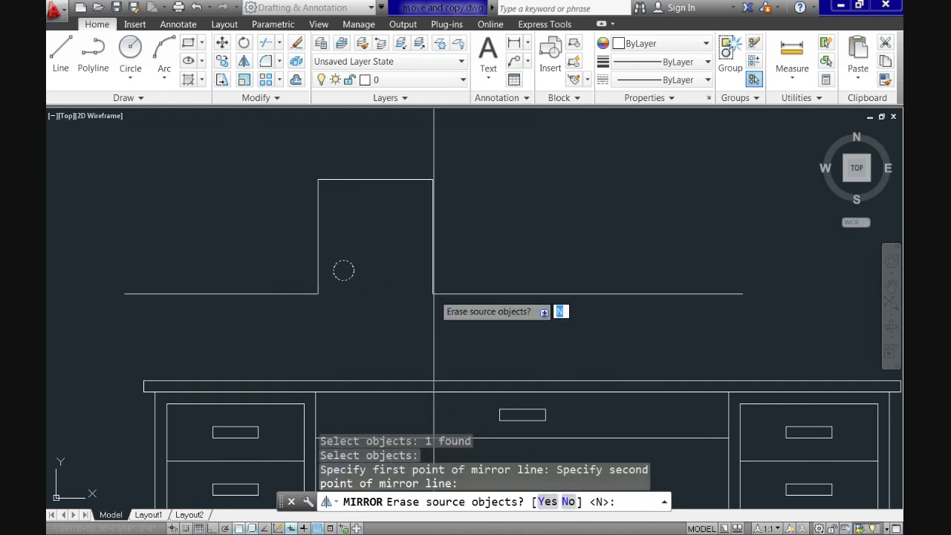
key("Return")
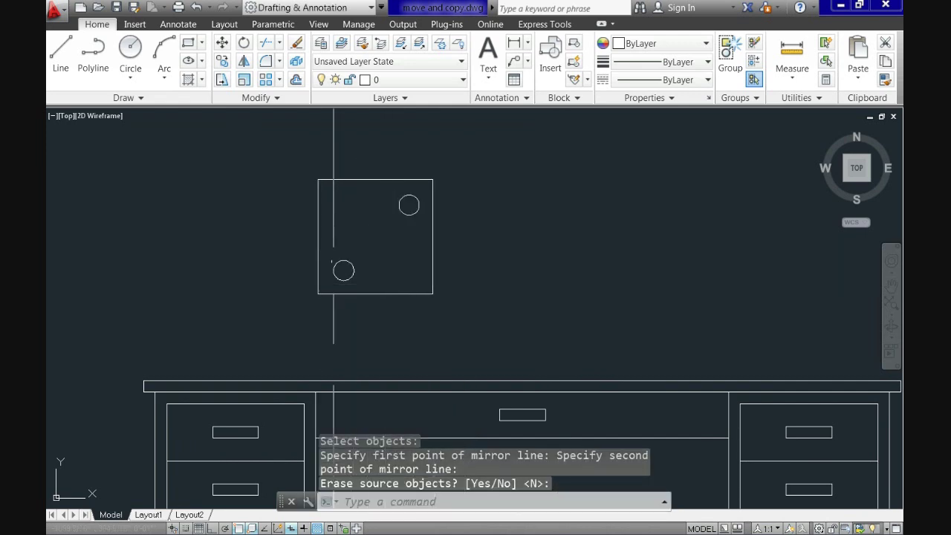
scroll(344, 256, "up", 2)
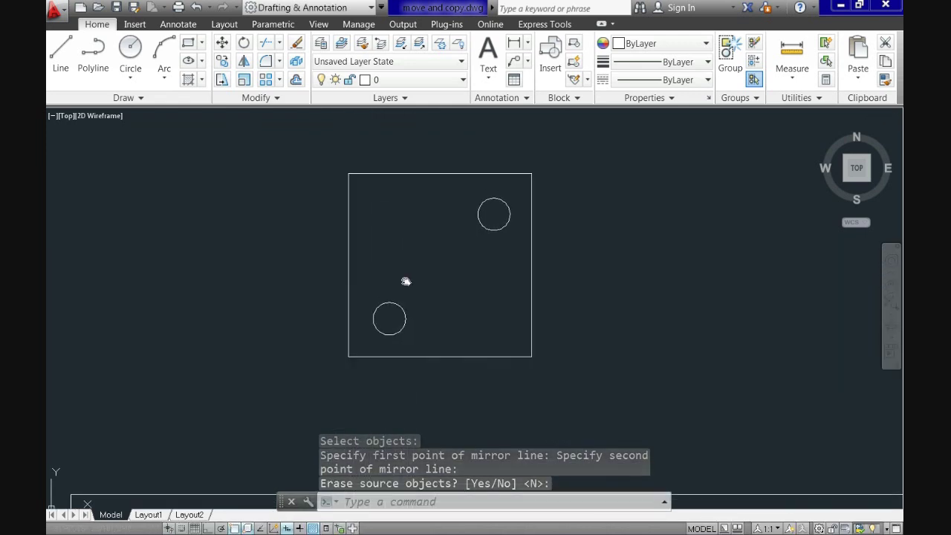
scroll(406, 270, "down", 3)
middle_click_drag(433, 278, 392, 205)
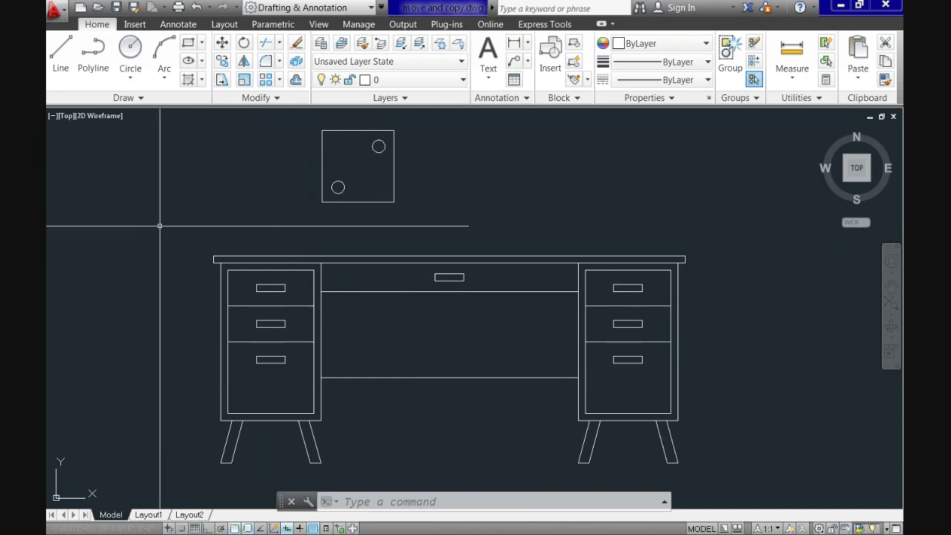
scroll(167, 233, "down", 2)
mouse_move(167, 233)
middle_mouse_down()
mouse_move(213, 260)
mouse_move(244, 257)
middle_mouse_up()
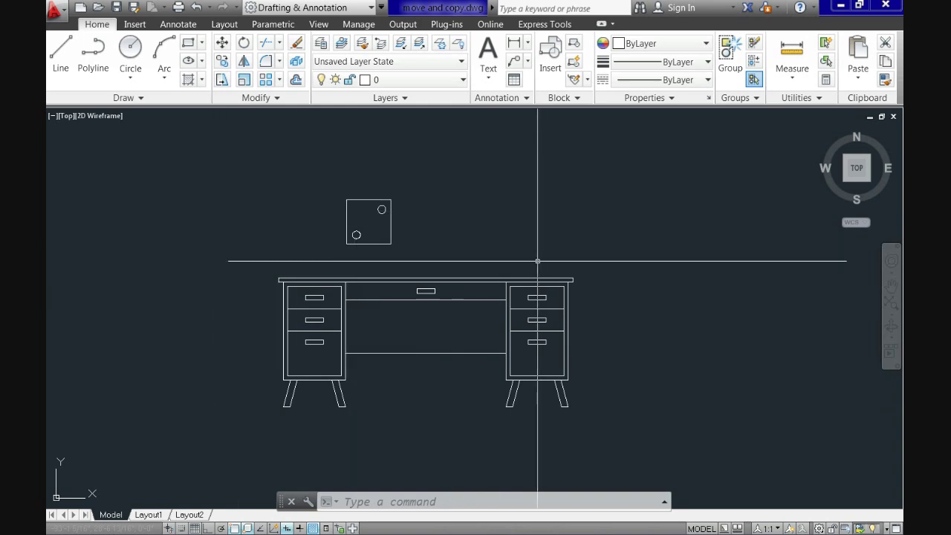
middle_click_drag(475, 384, 396, 377)
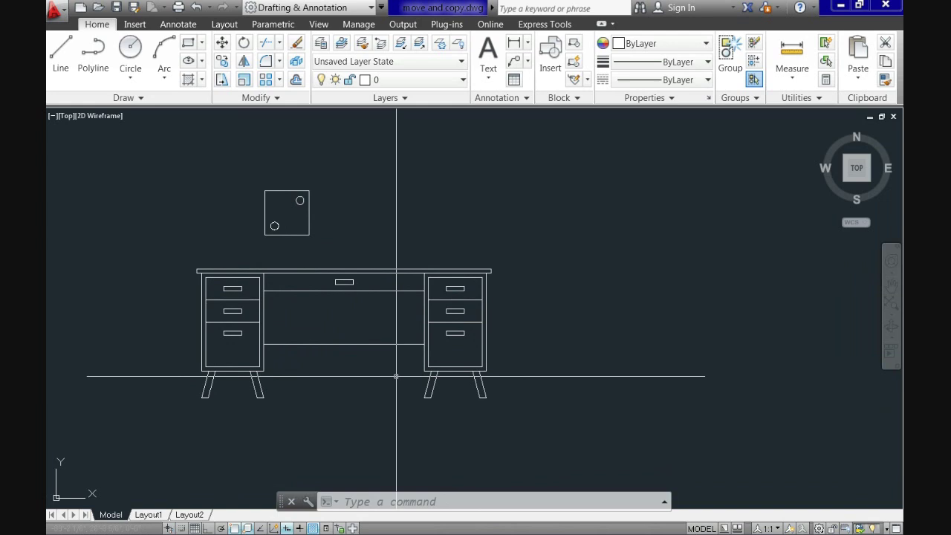